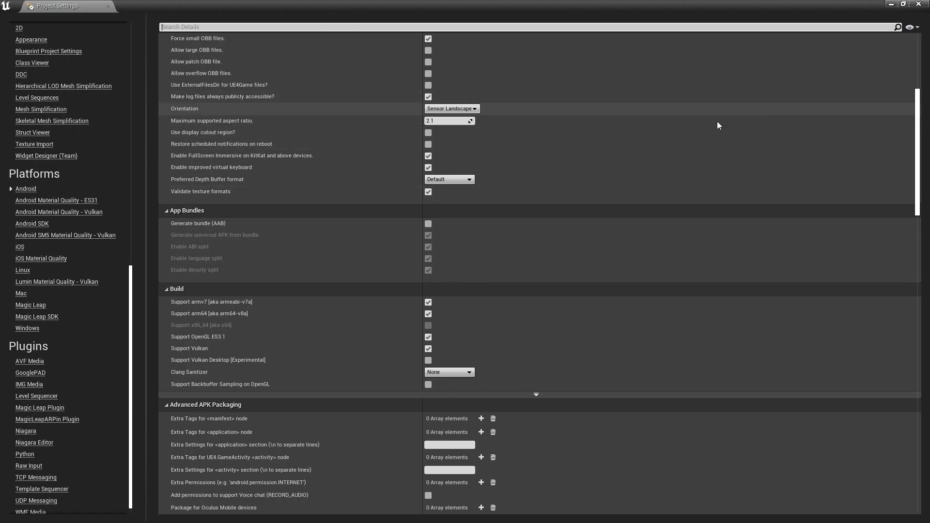
Scroll the Android settings to Distribution Signing and select the empty Key Store field.
scroll(501, 193, up, 10)
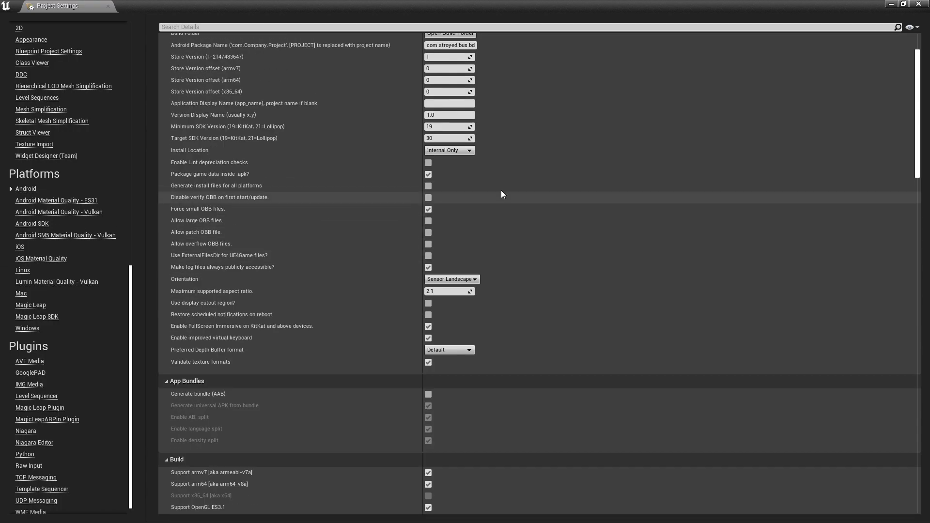
scroll(506, 182, down, 2)
scroll(502, 268, down, 15)
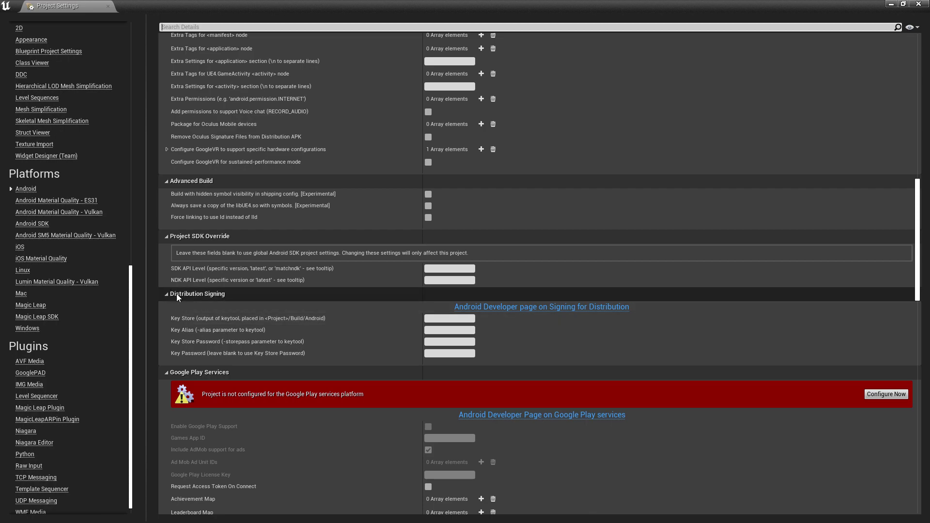
click(445, 318)
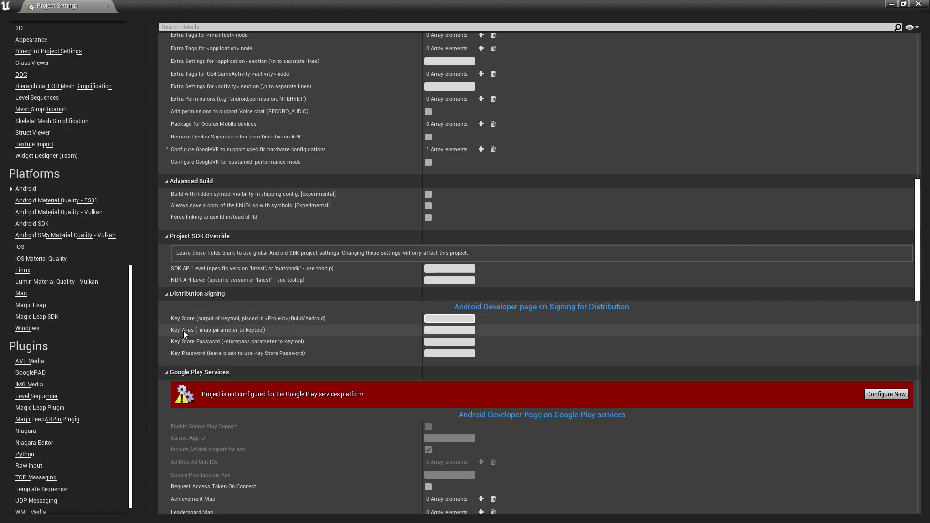
Minimize Unreal Engine, open Key.txt from the desktop and select the keytool command line.
click(891, 4)
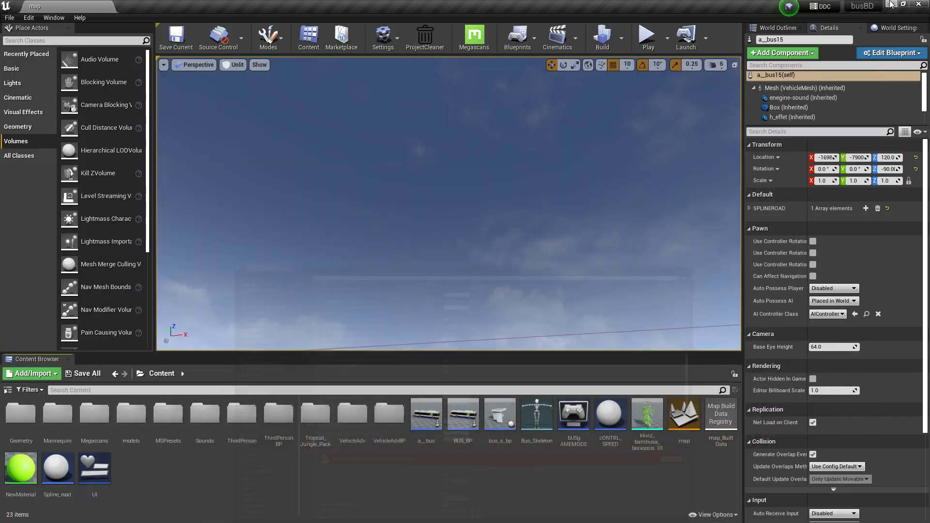
click(891, 4)
double_click(91, 349)
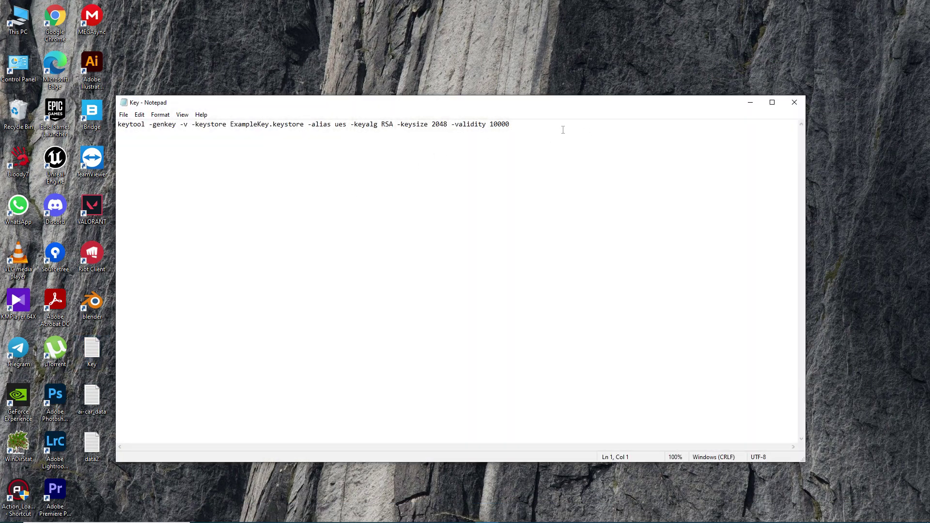
drag(563, 130, 117, 126)
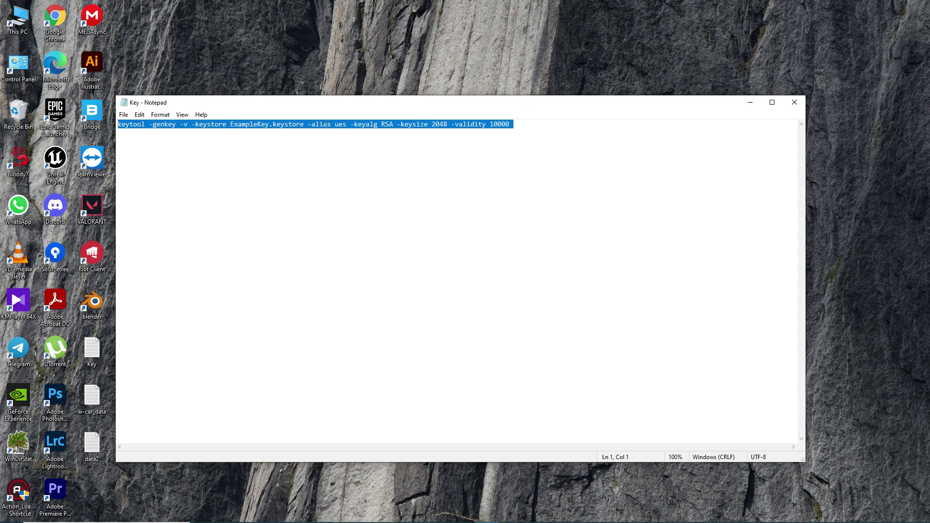
Change the keytool command's alias to uegame and its validity from 10000 to 20000.
click(348, 125)
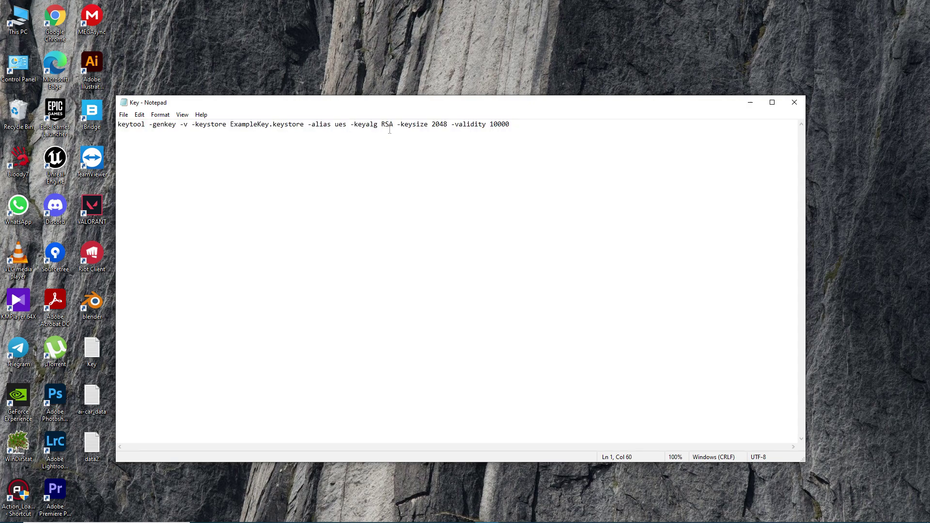
key(BackSpace)
key(BackSpace)
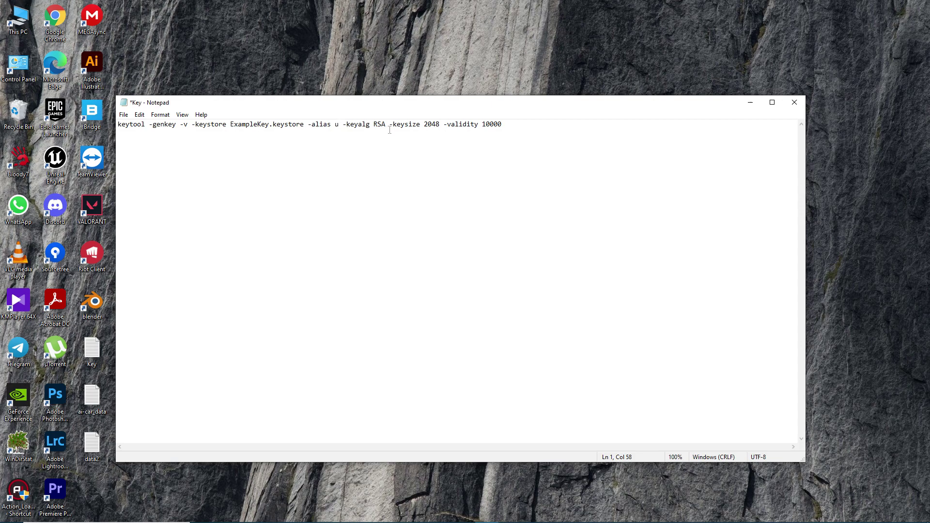
key(BackSpace)
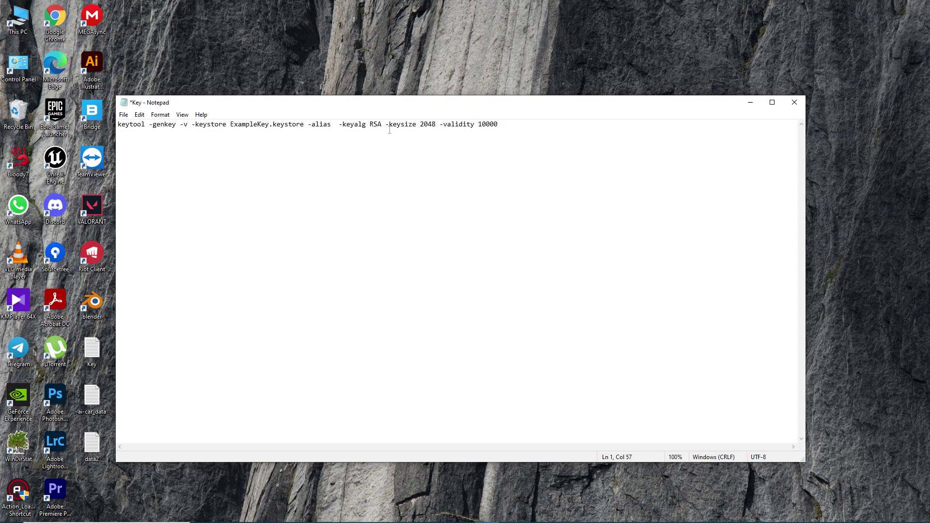
text(UEGAME)
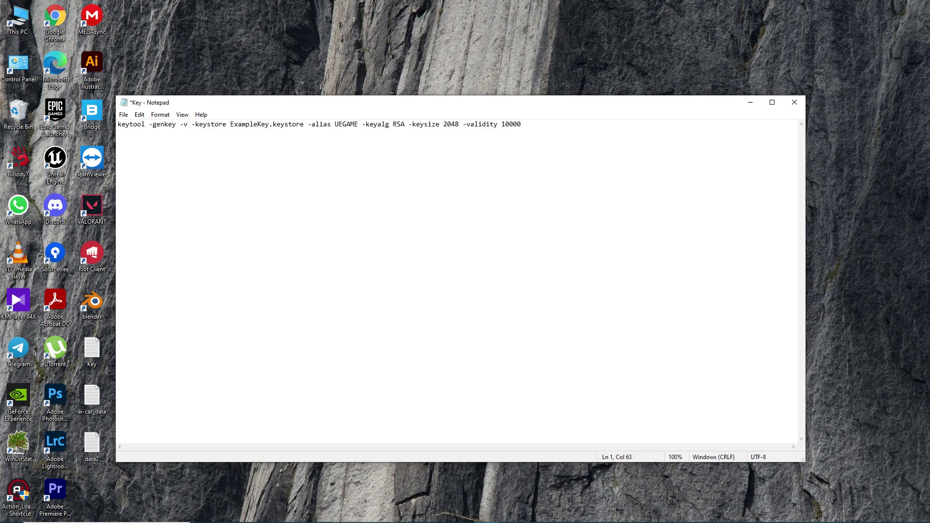
key(BackSpace)
key(BackSpace)
key(BackSpace)
key(BackSpace)
key(BackSpace)
key(BackSpace)
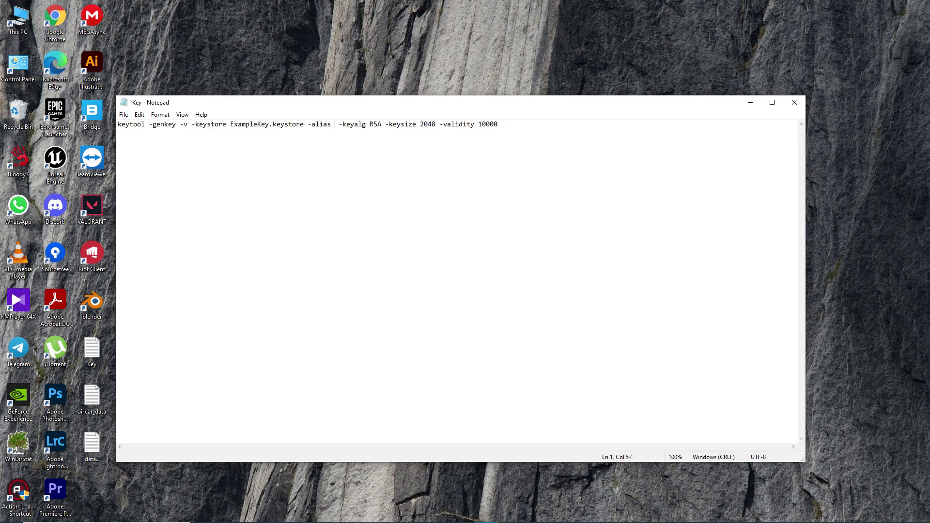
text(use)
key(BackSpace)
key(BackSpace)
text(e)
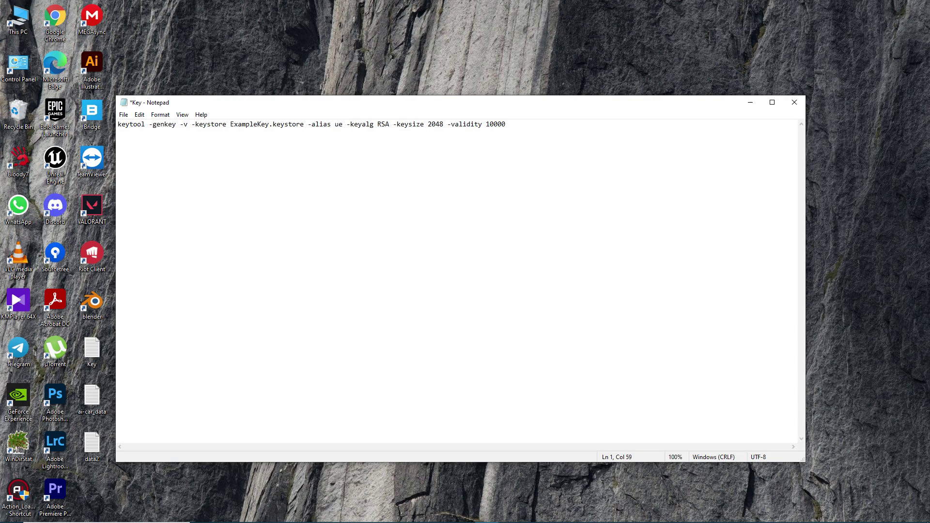
text(game)
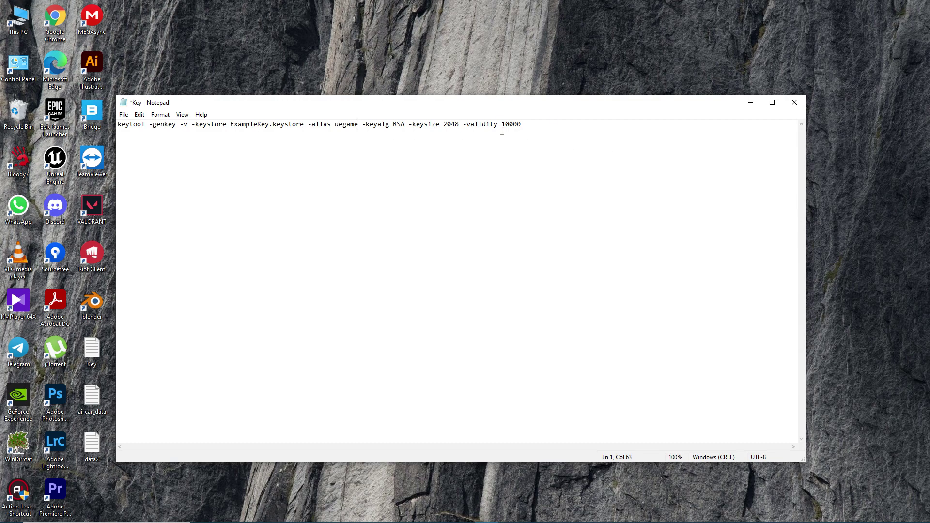
click(505, 124)
key(BackSpace)
text(2)
Copy the edited keytool command and close the Key file.
drag(525, 125, 118, 125)
right_click(154, 130)
click(182, 162)
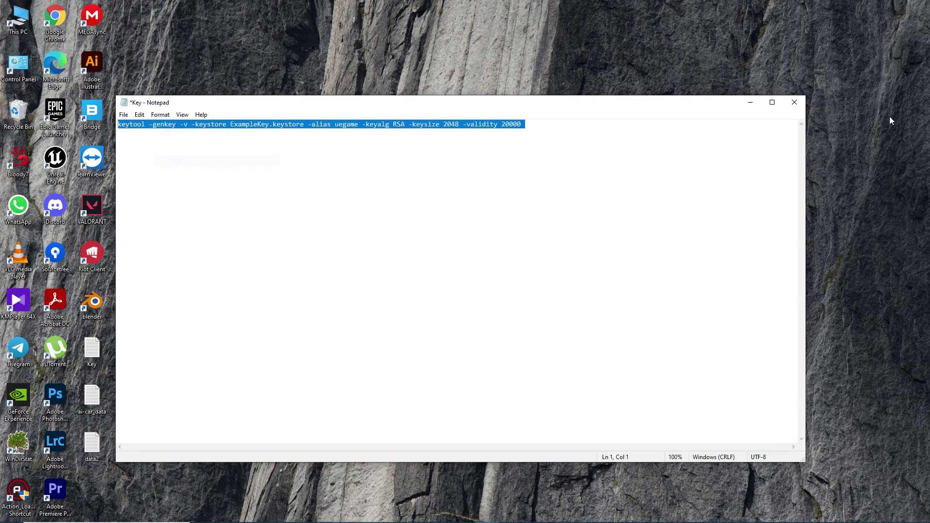
click(790, 105)
Save the changes to Key.txt and launch Command Prompt by searching for cmd.
click(438, 271)
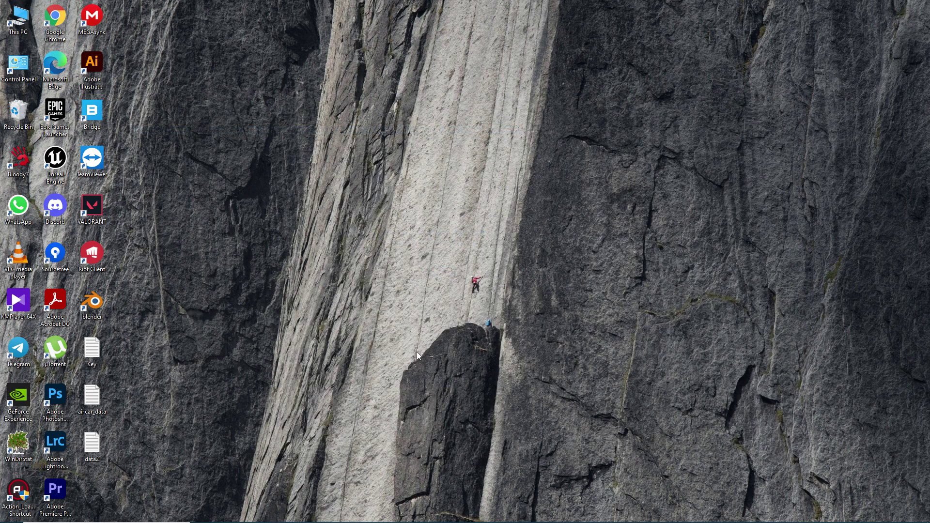
click(65, 518)
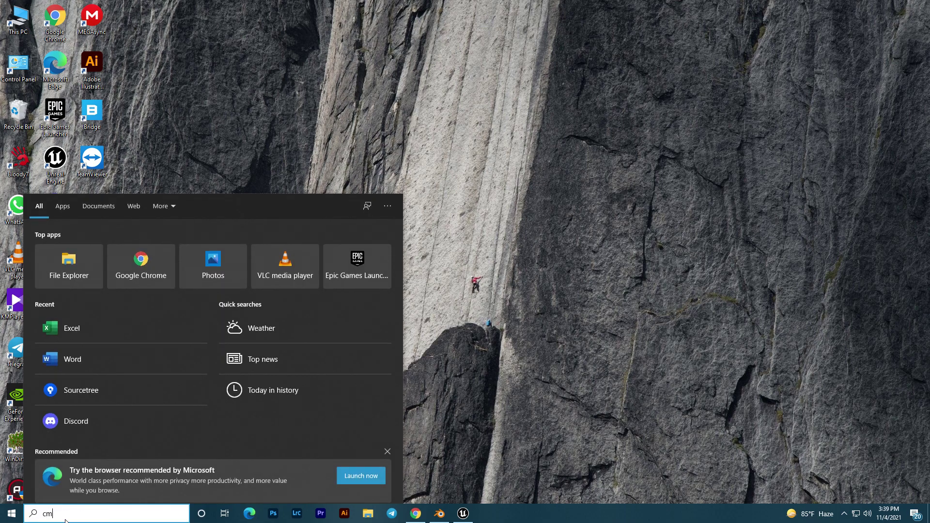
text(cmd)
click(80, 248)
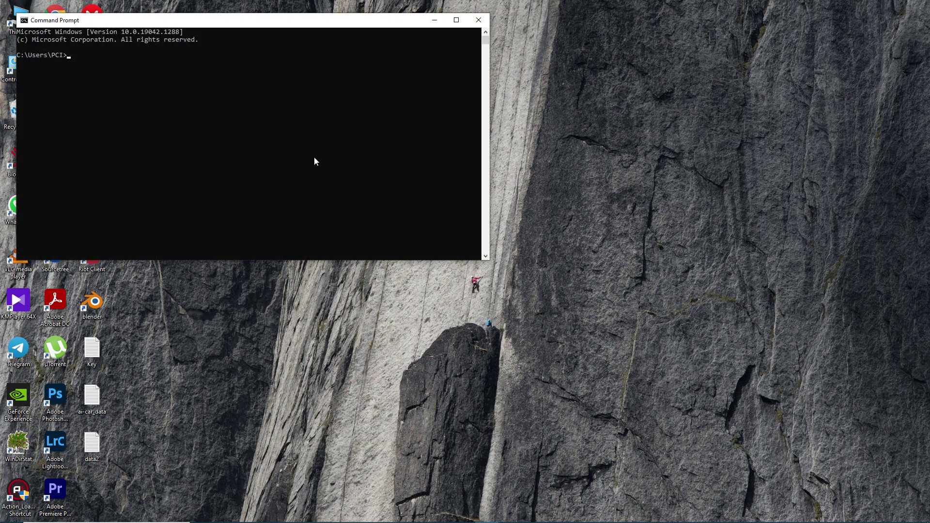
Paste the copied keytool command into the console and run it.
drag(173, 22, 365, 41)
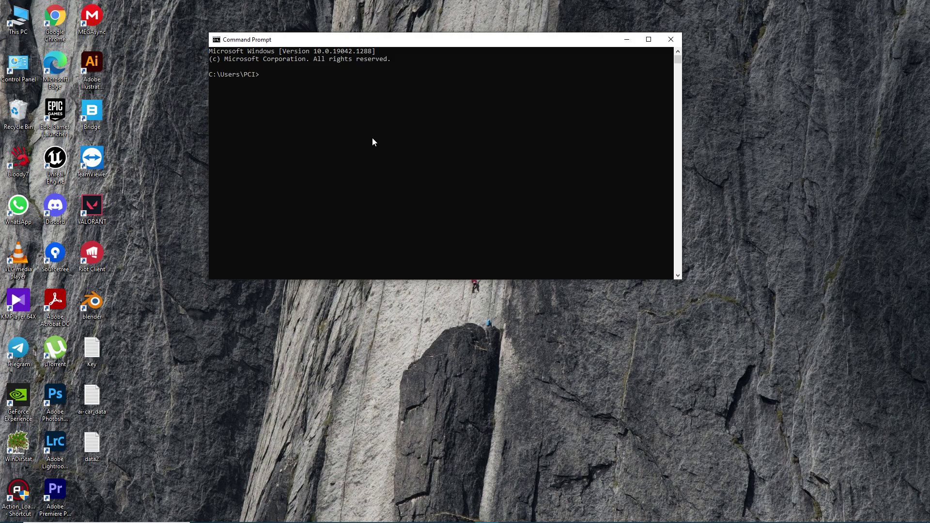
key(ctrl+v)
key(Return)
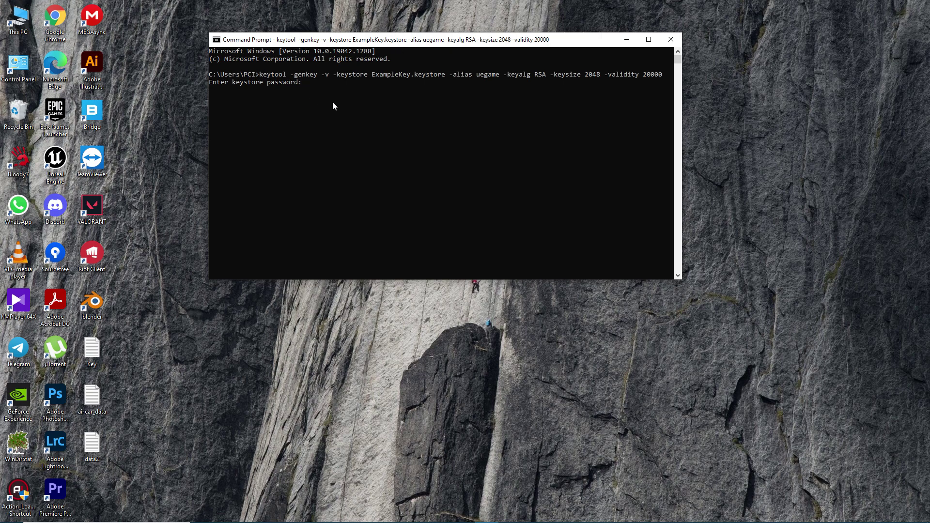
Enter and confirm the keystore password, retrying after the first mismatch.
key(Return)
key(Return)
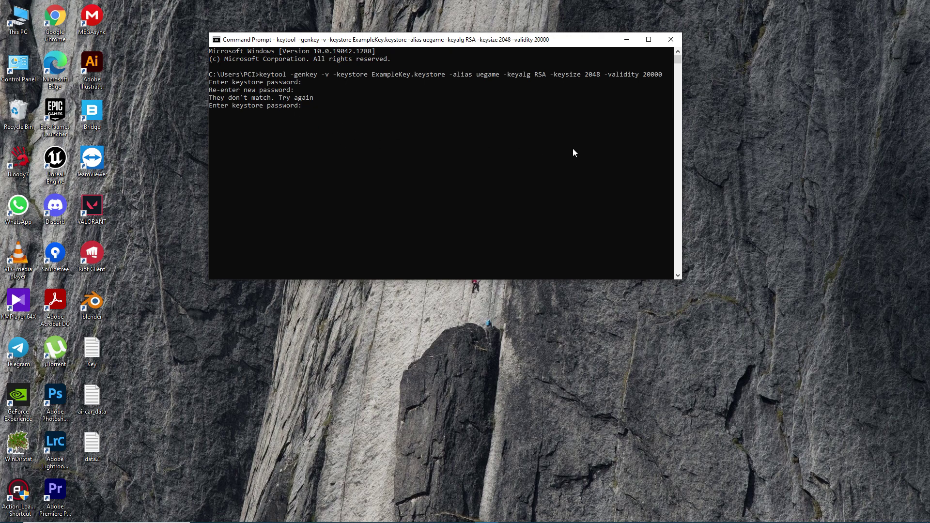
key(Return)
key(Return)
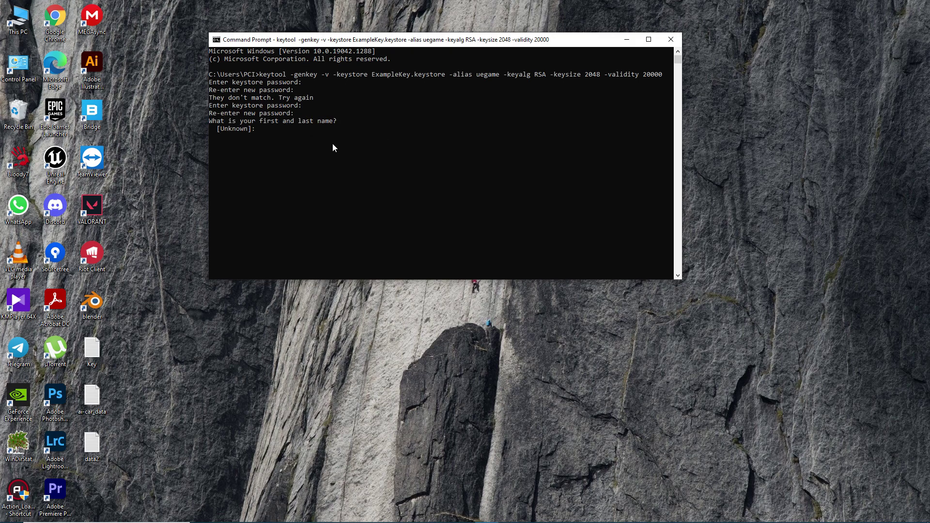
Answer keytool's name, unit, organization, city and state prompts, then confirm the key password.
text(sazzad)
key(Return)
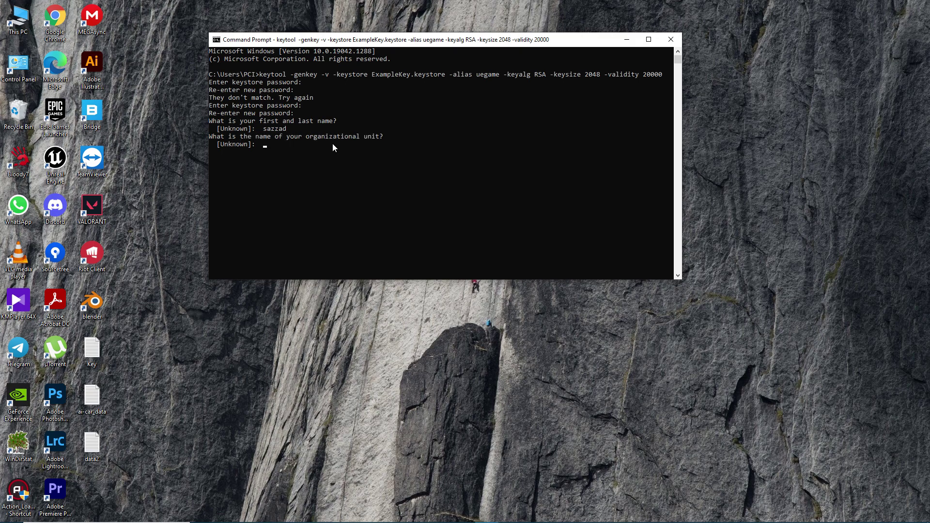
text(stroyed)
key(Return)
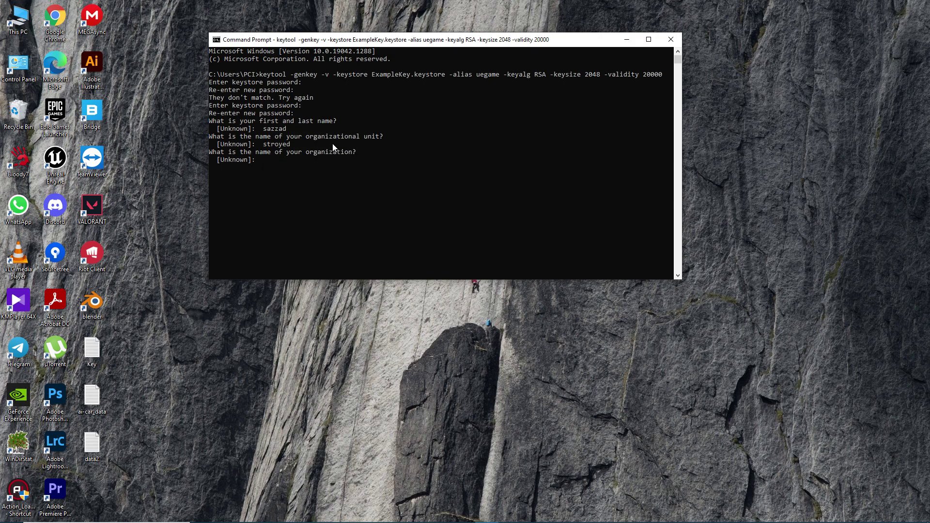
text(stroyed dev)
key(Return)
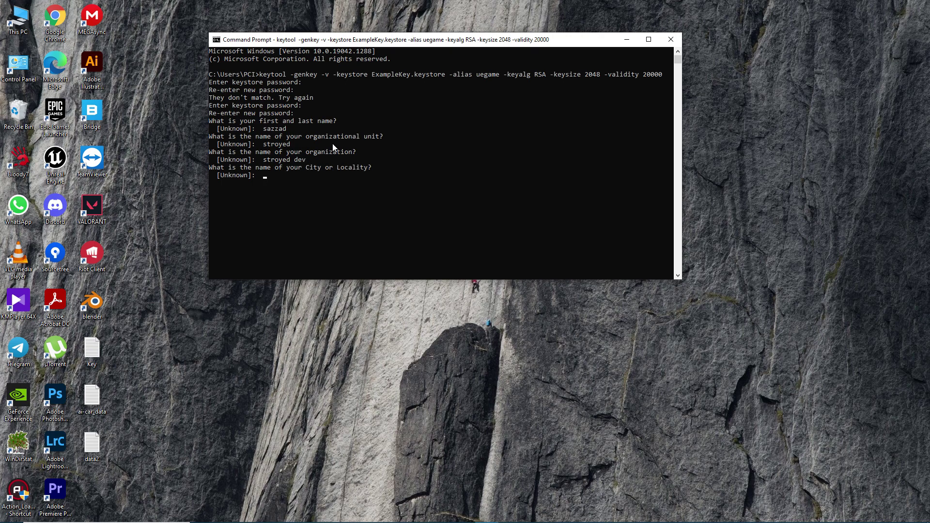
text(stroyed city)
key(Return)
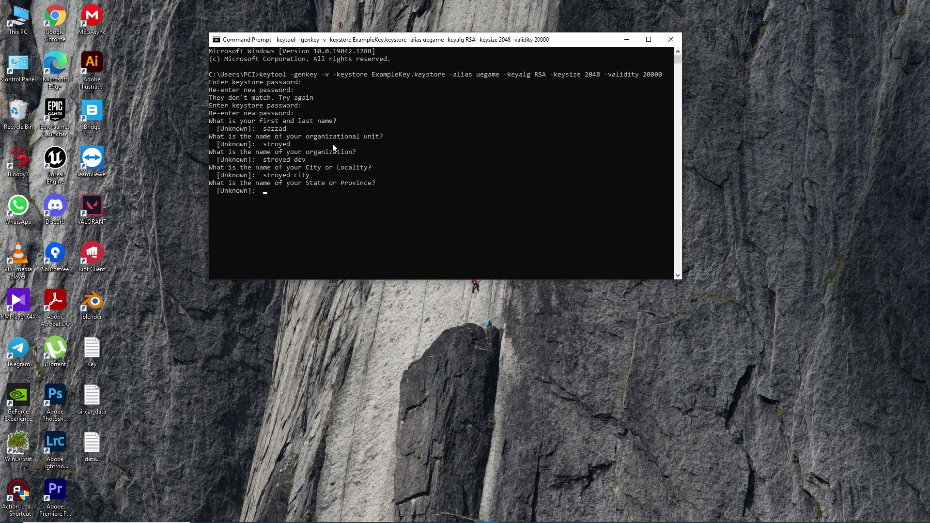
text(stroyed bd)
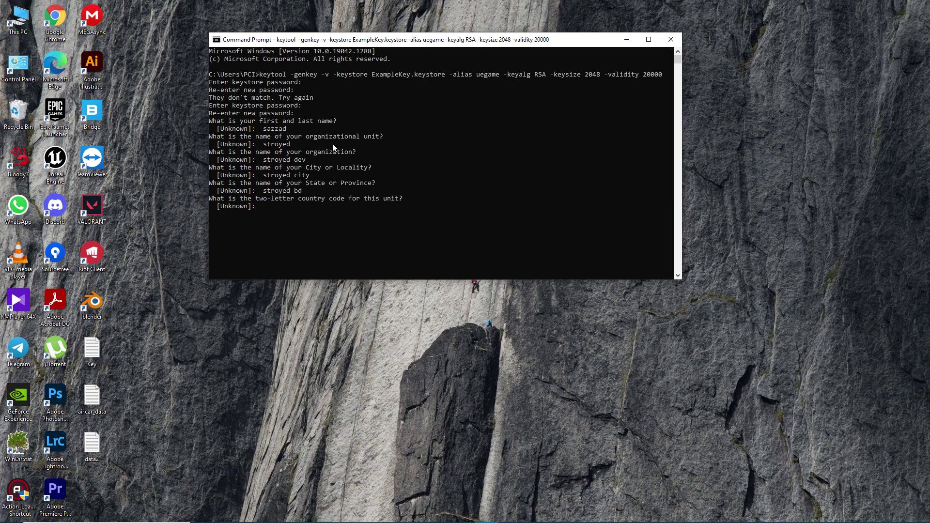
text(00)
key(Return)
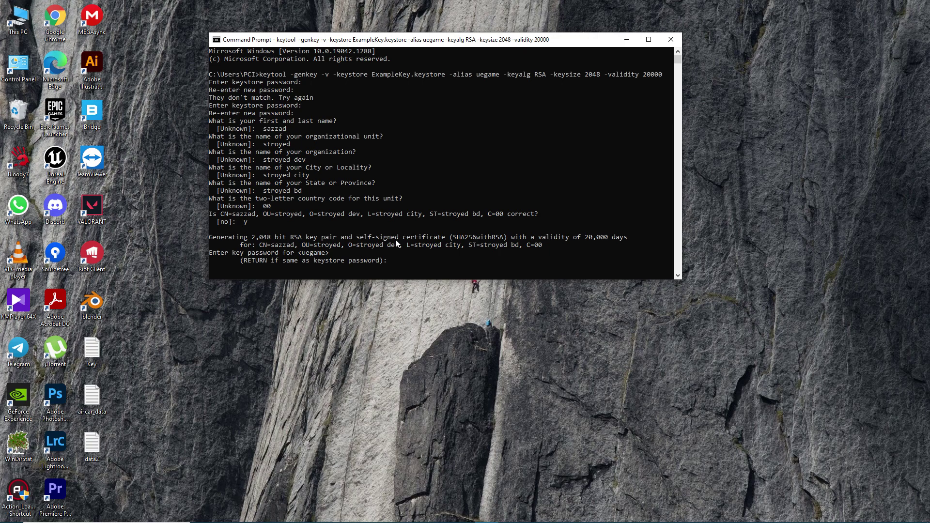
key(Return)
key(Return)
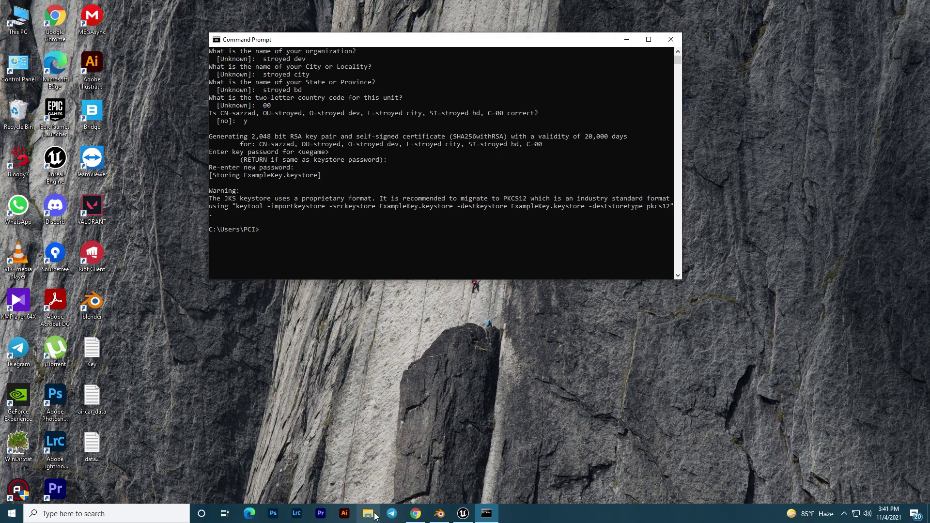
Browse File Explorer to the user's home folder on C:\Users and cut ExampleKey.keystore.
click(376, 514)
click(67, 320)
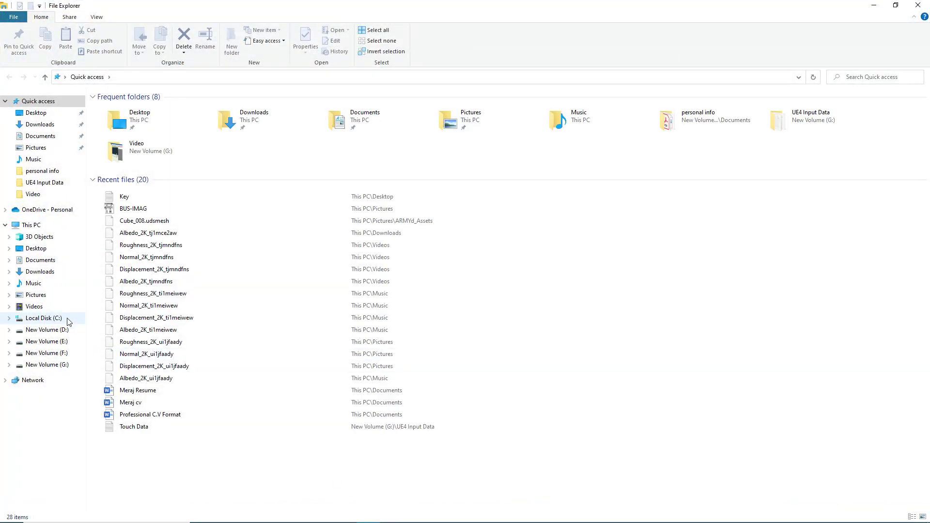
click(119, 190)
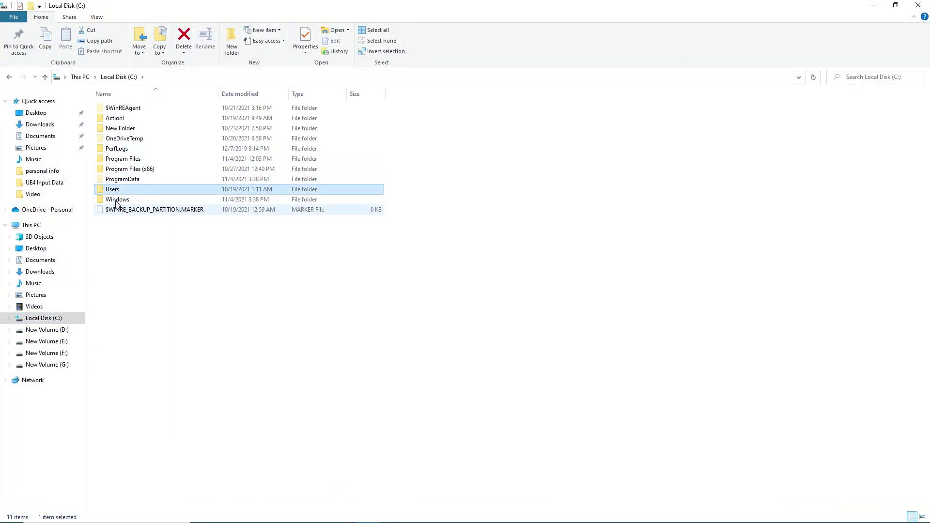
double_click(119, 190)
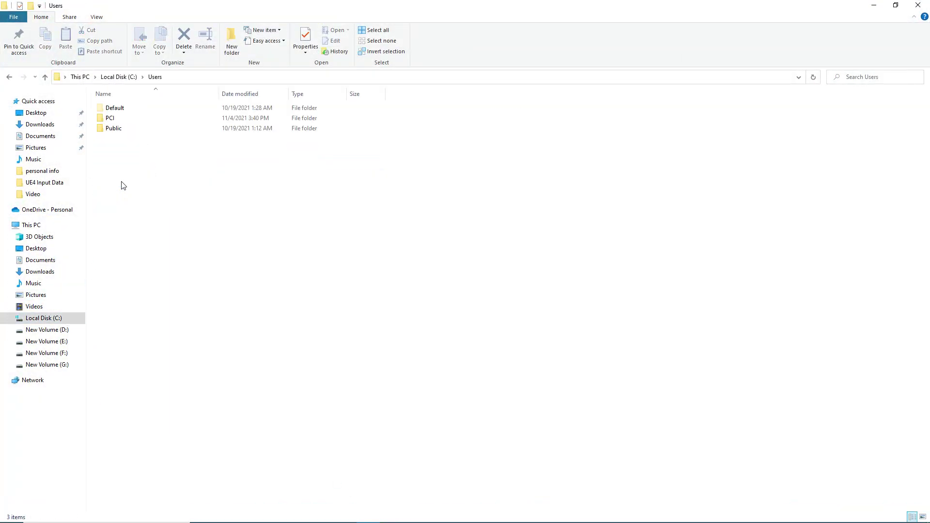
click(128, 122)
double_click(128, 120)
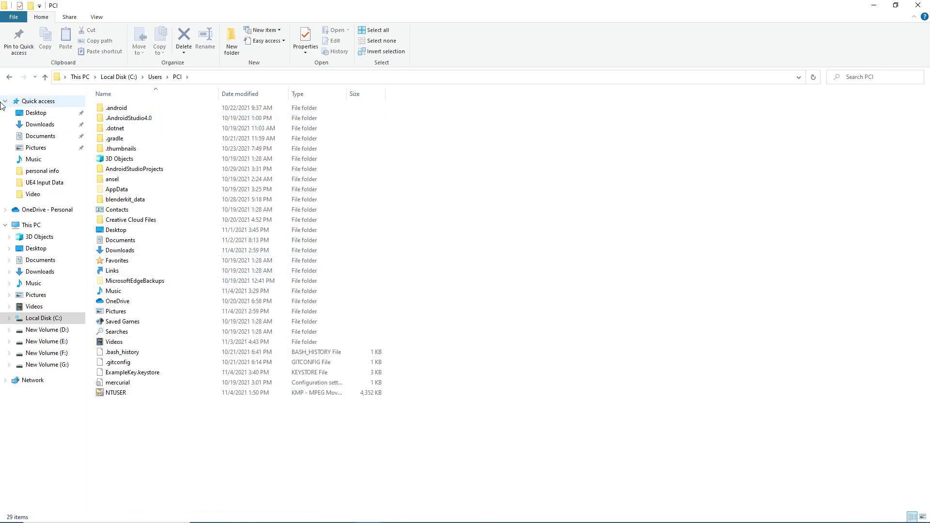
click(9, 77)
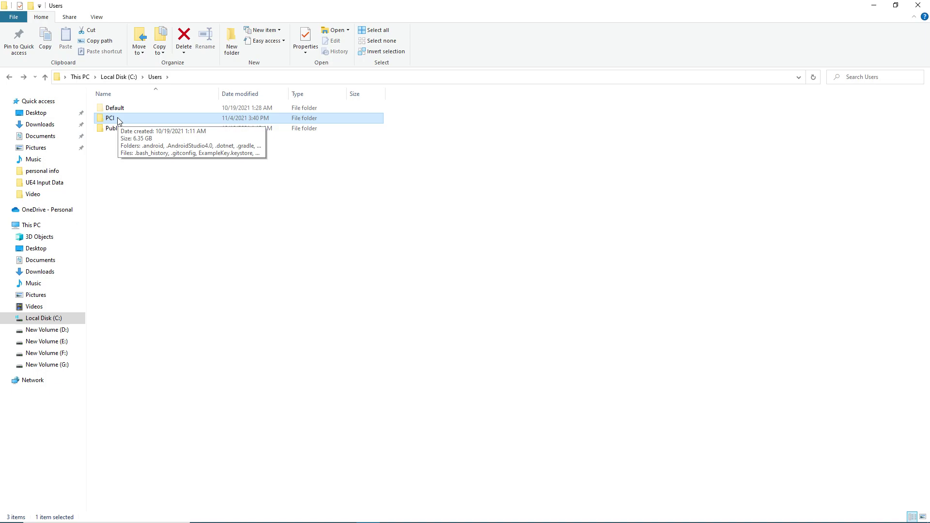
double_click(119, 119)
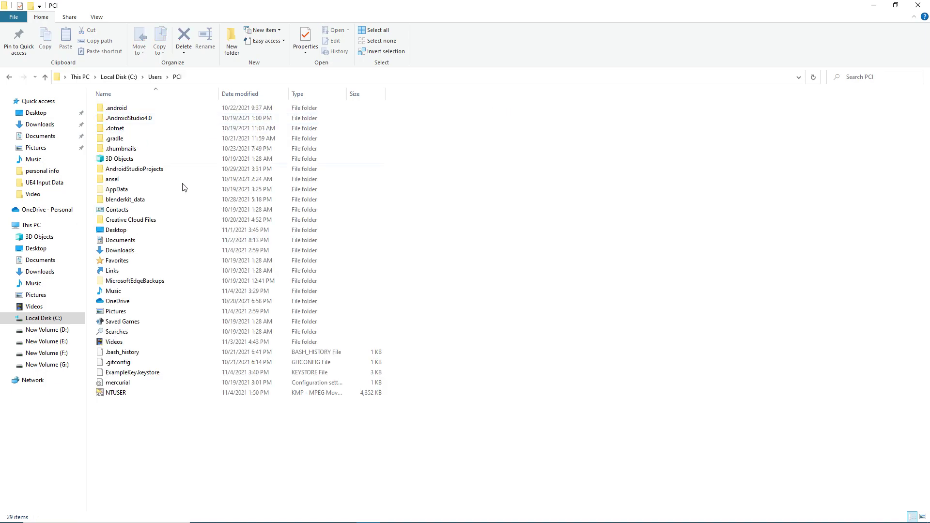
right_click(151, 374)
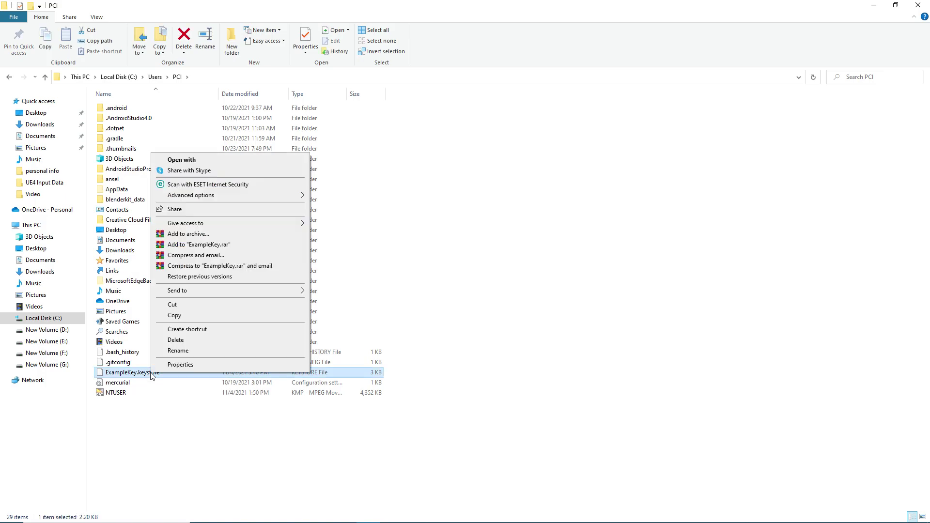
click(175, 306)
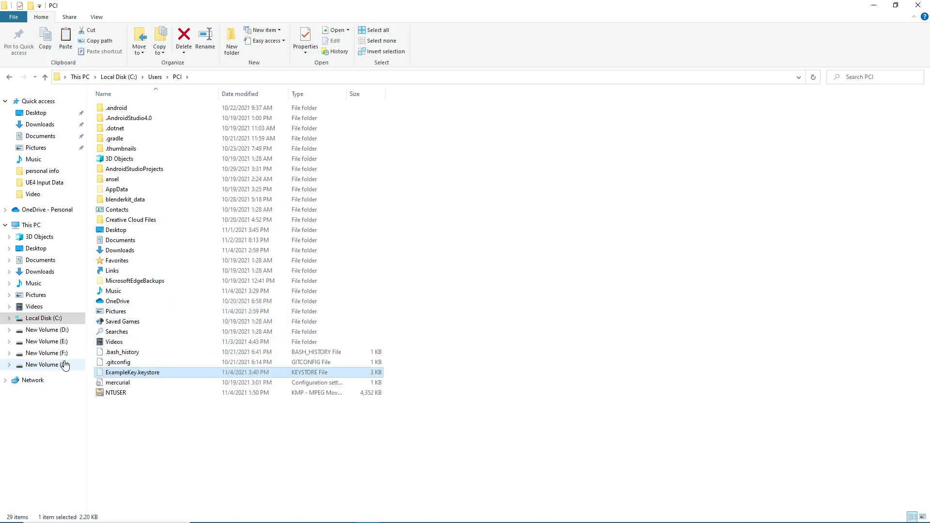
Paste ExampleKey.keystore into G:\Unreal Engine My Project Data\busBD\Build\Android.
click(47, 364)
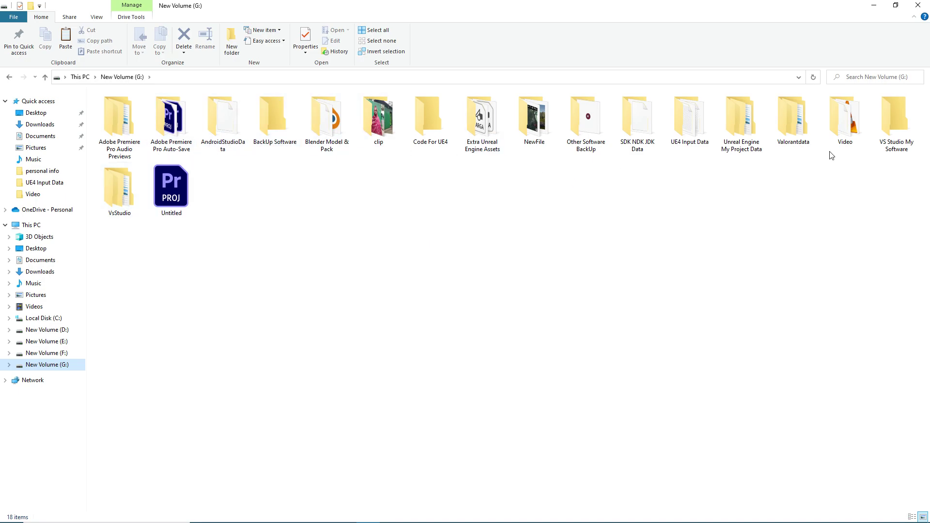
double_click(739, 138)
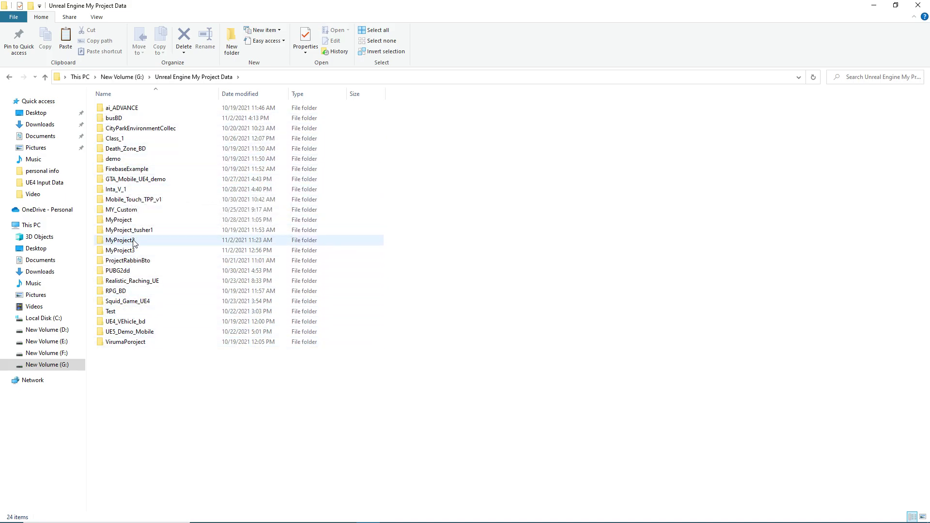
double_click(132, 119)
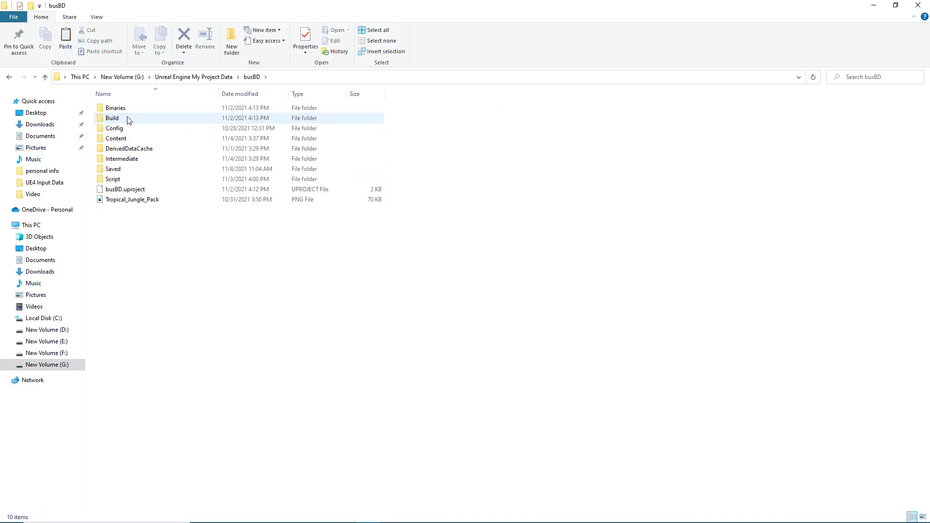
double_click(123, 118)
double_click(136, 107)
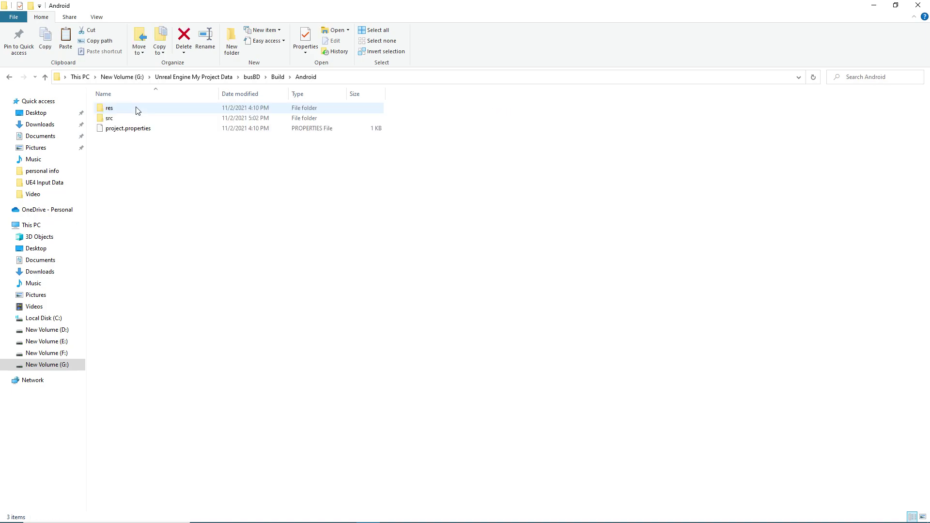
right_click(171, 187)
click(192, 254)
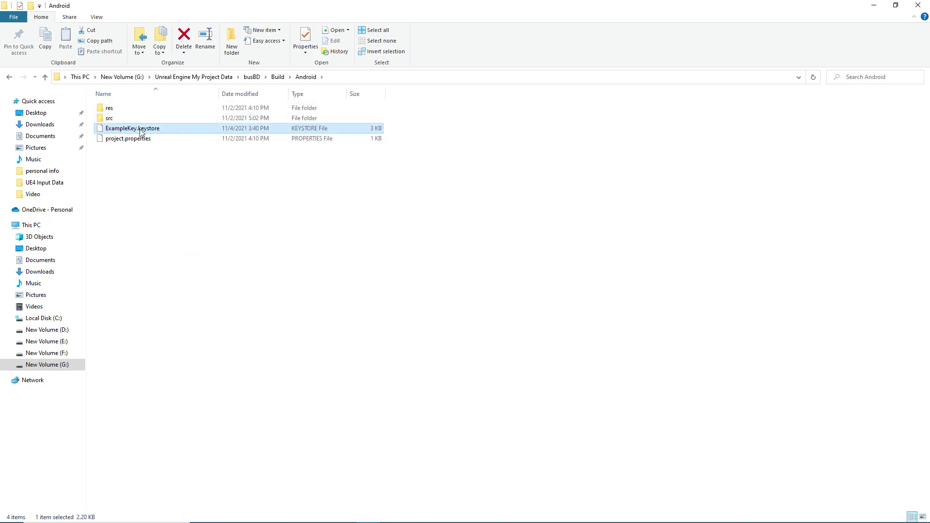
Copy the keystore and paste a second copy into busBD's Config folder.
right_click(141, 129)
click(163, 280)
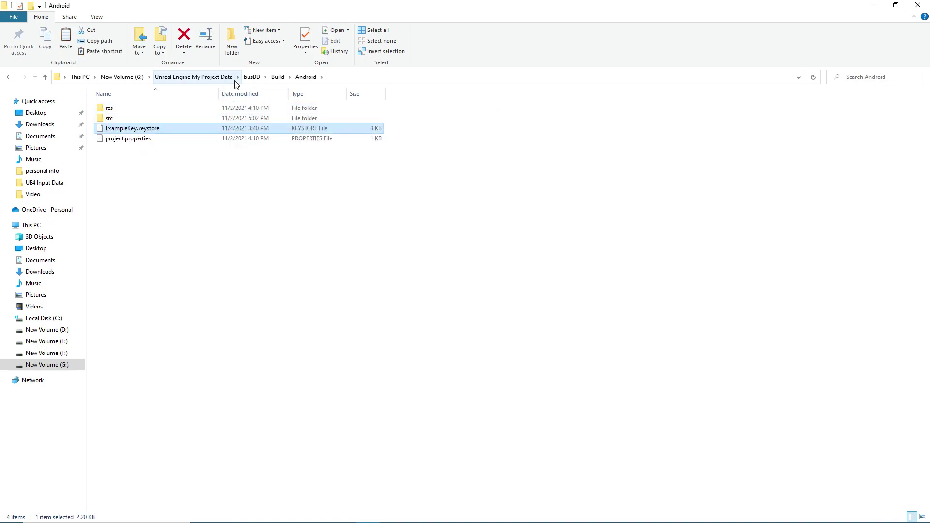
click(252, 77)
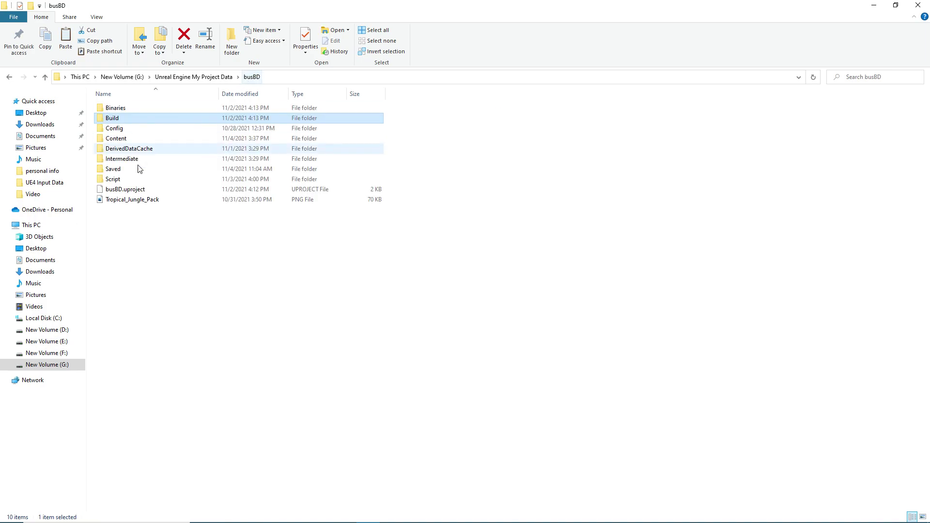
double_click(115, 129)
right_click(191, 226)
click(215, 290)
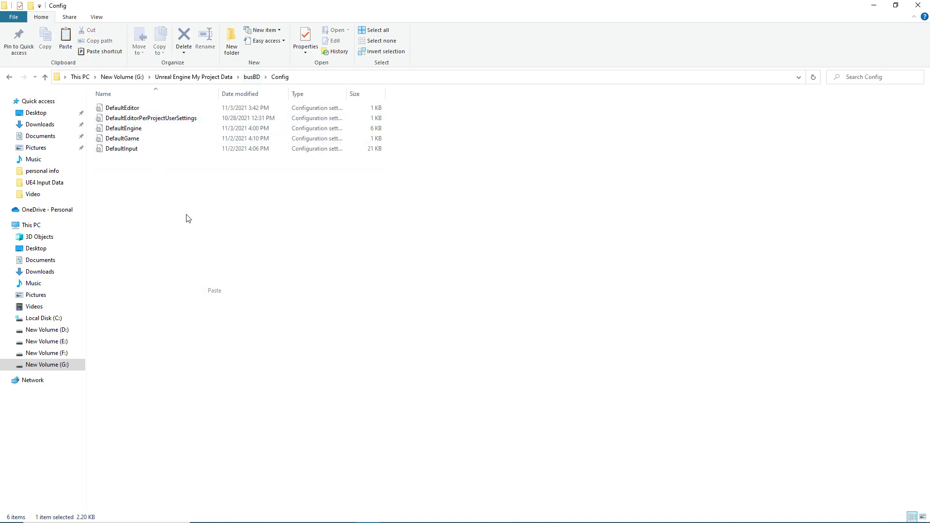
Start renaming the keystore in Config and select its whole file name.
right_click(160, 160)
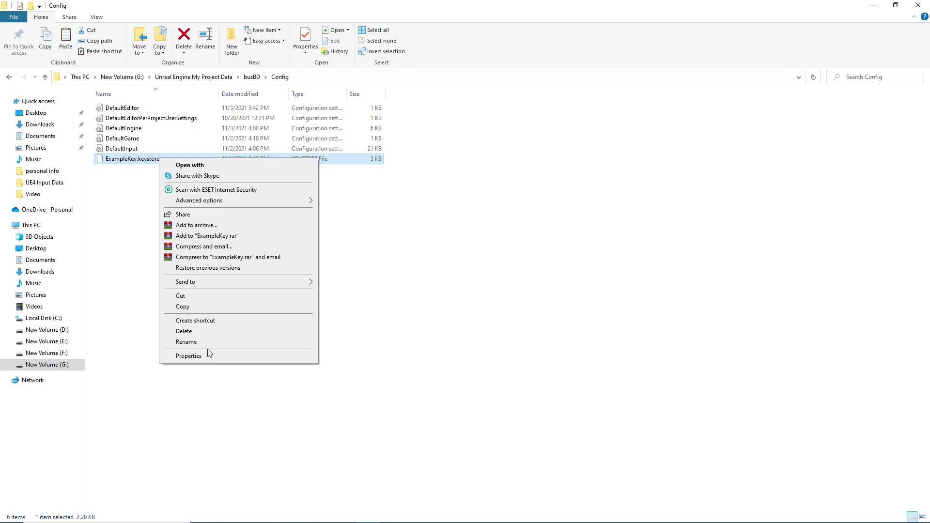
click(187, 342)
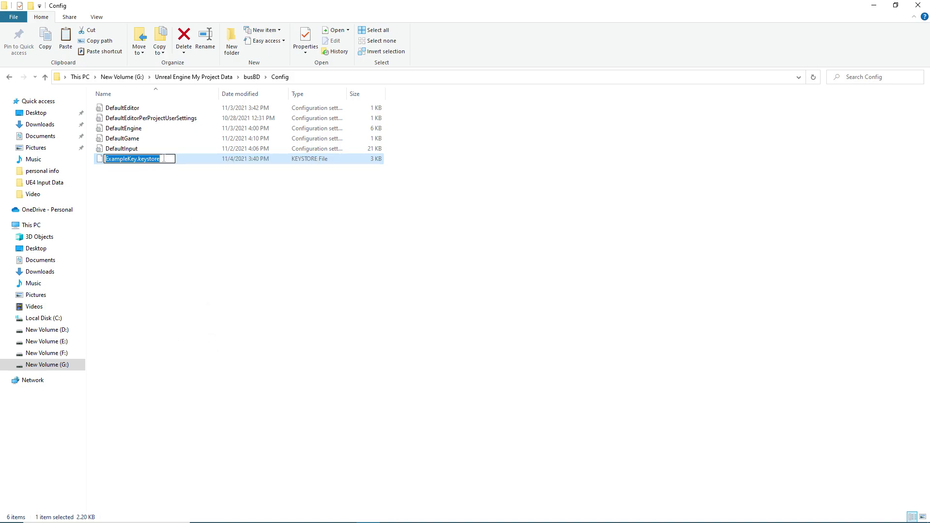
right_click(163, 158)
click(191, 193)
Close Command Prompt and bring Unreal's Project Settings window back up.
click(871, 5)
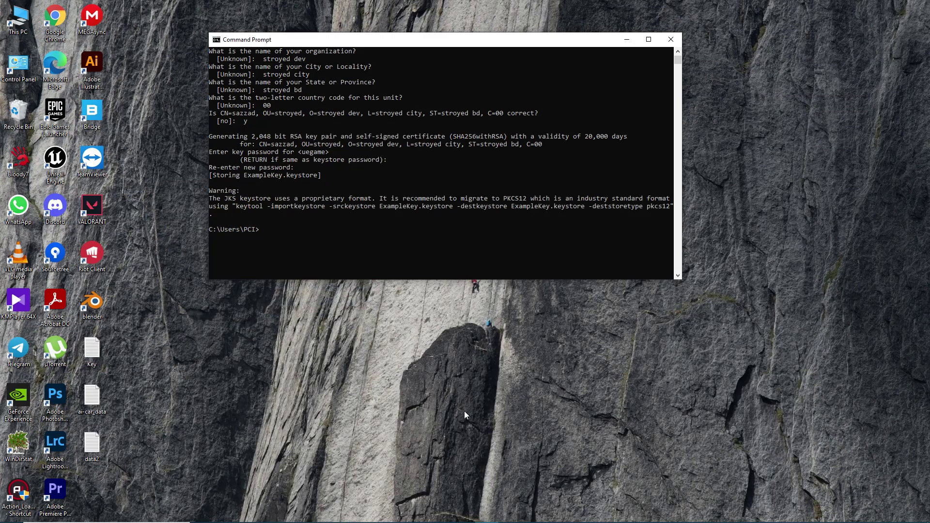
click(671, 39)
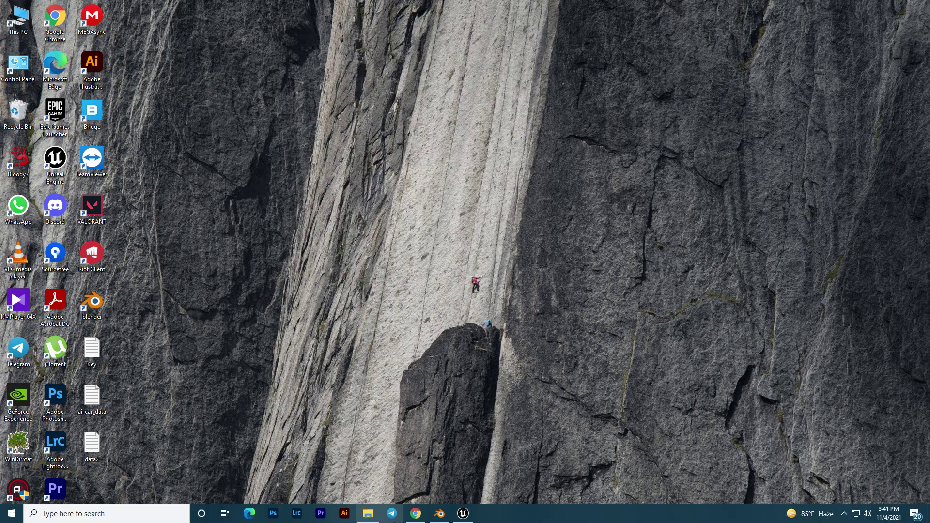
click(466, 516)
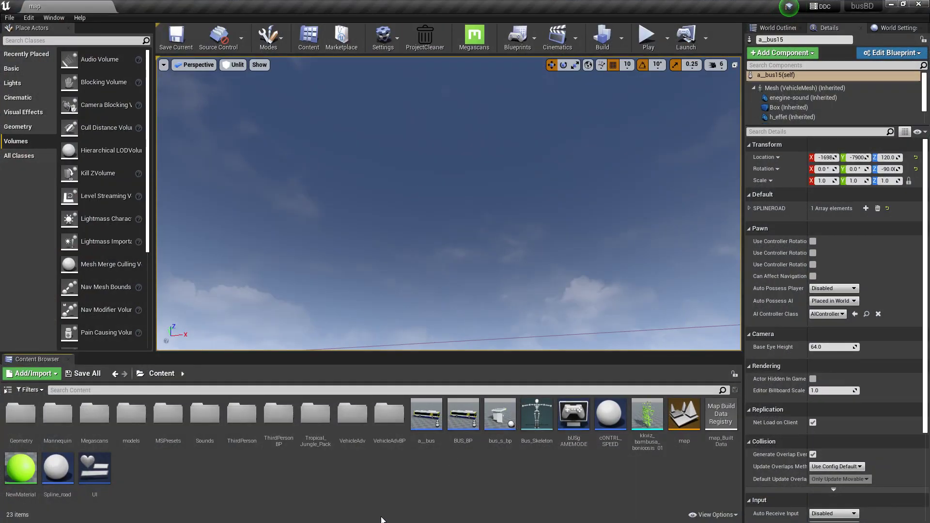
key(super)
mouse_move(463, 513)
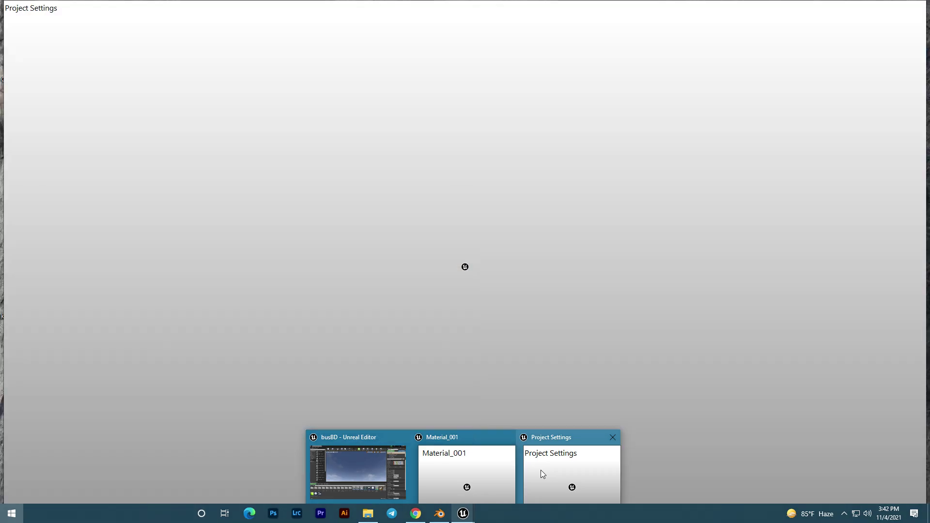
click(541, 470)
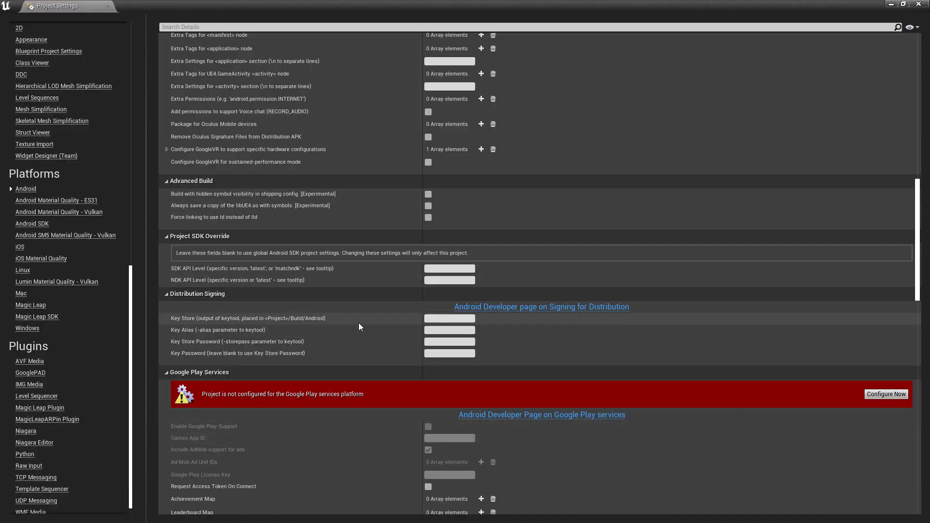
Paste ExampleKey.keystore into the Key Store field and select the Key Alias field.
key(ctrl+v)
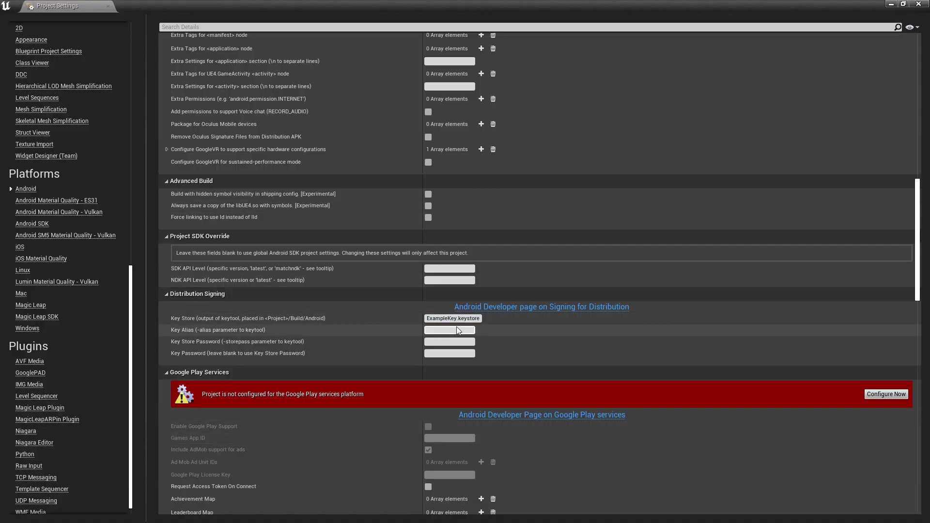
click(459, 331)
key(super)
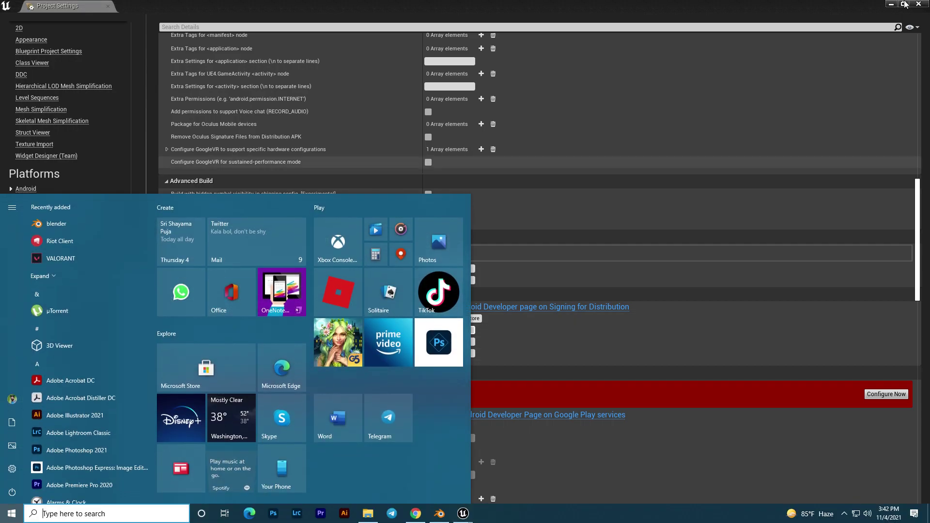
click(891, 4)
Open the Key notes file and copy the uegame alias.
double_click(86, 339)
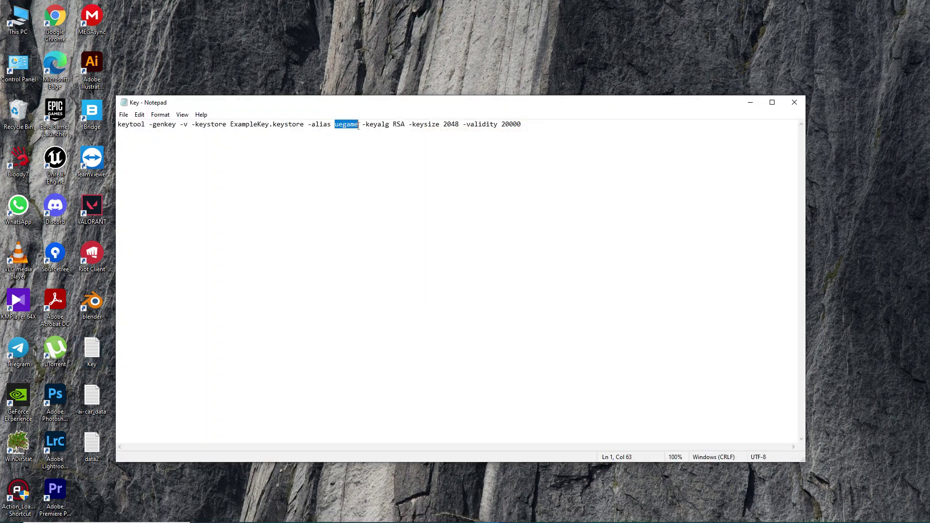
right_click(349, 125)
click(364, 154)
Return to Unreal's Project Settings and edit the Key Alias field.
key(super)
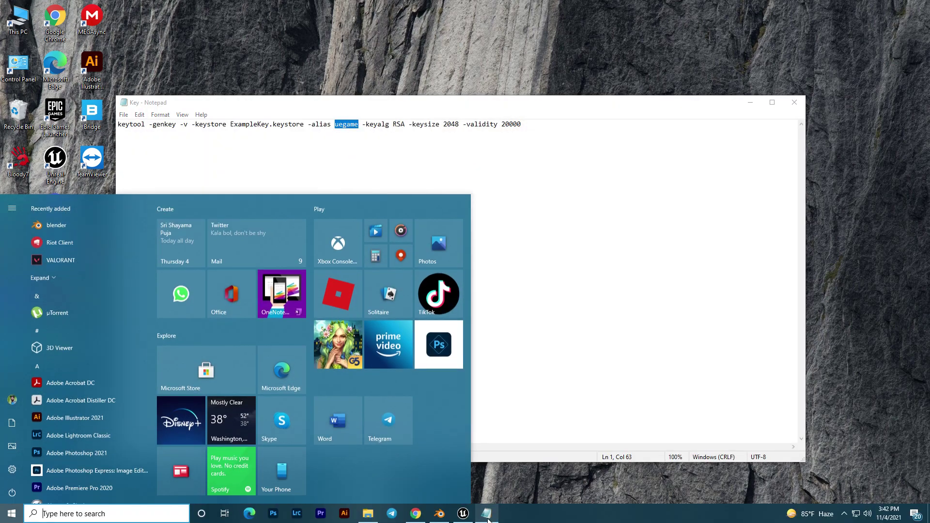
click(458, 513)
click(383, 38)
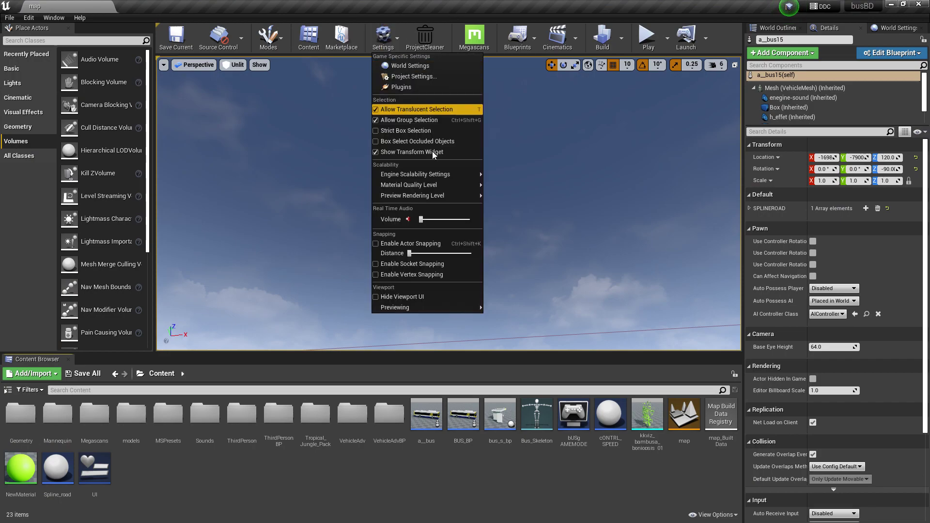
key(super)
click(538, 484)
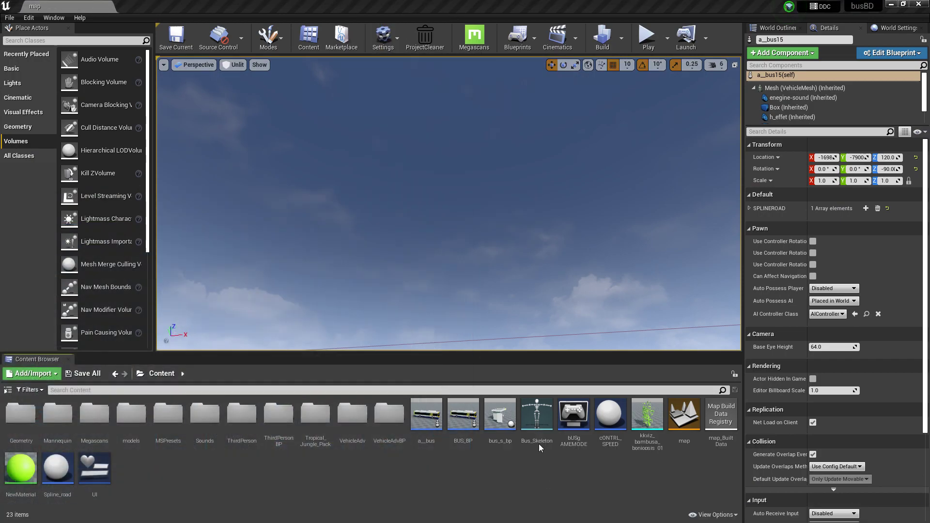
click(446, 331)
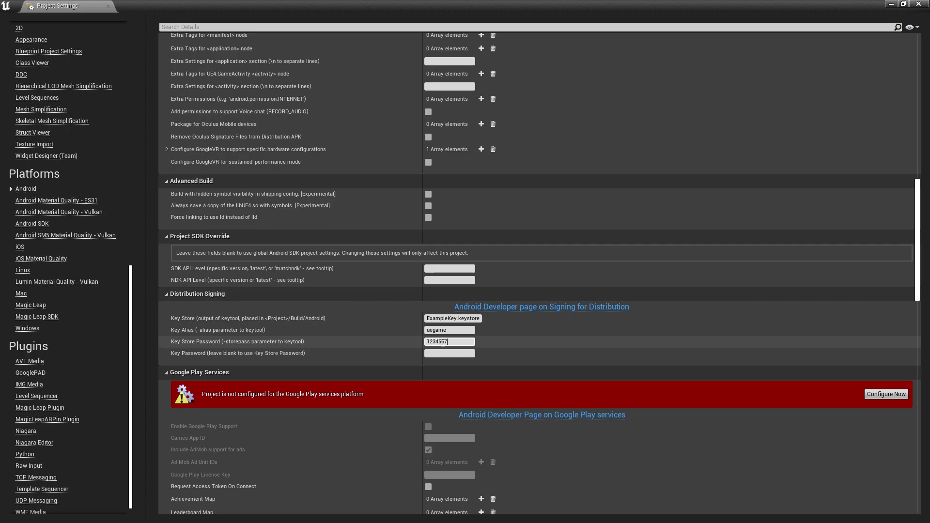
Finish the keystore password, make platform files writeable, and enable Google Play support.
click(575, 347)
scroll(542, 272, down, 2)
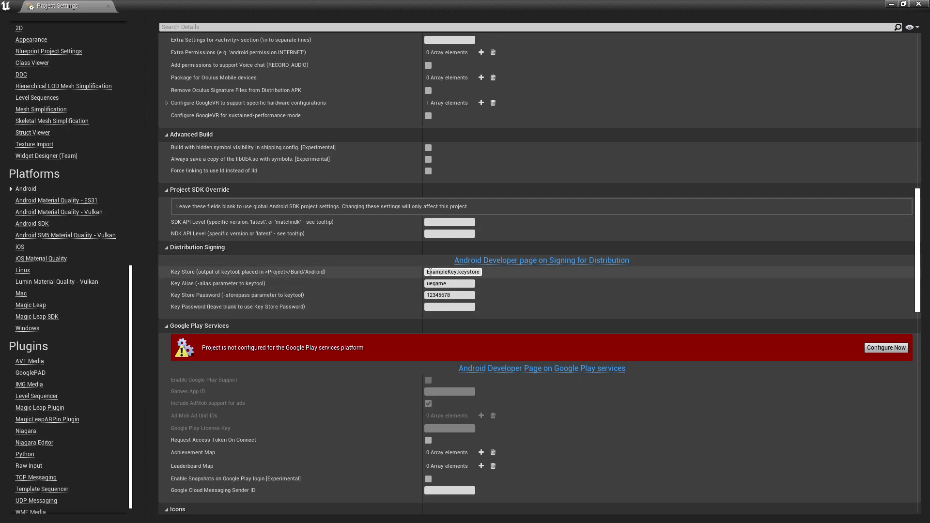
click(886, 348)
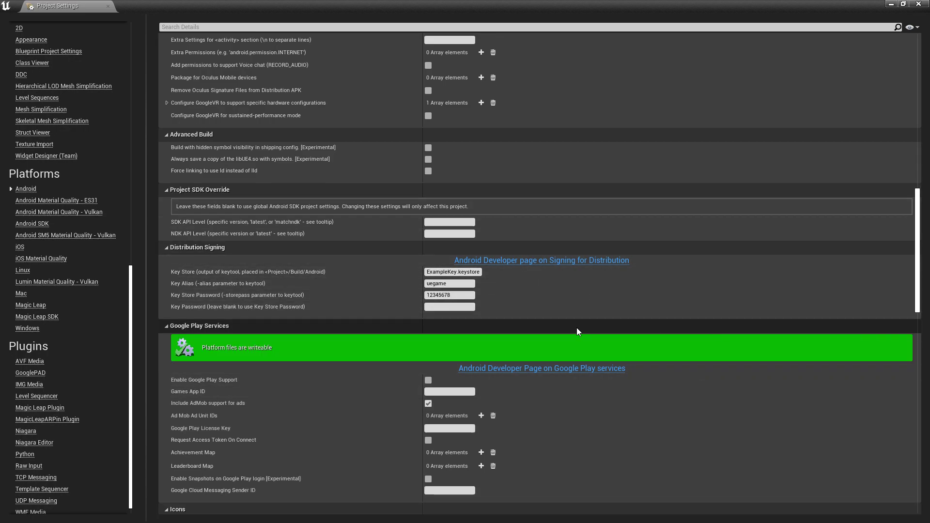
scroll(380, 257, down, 5)
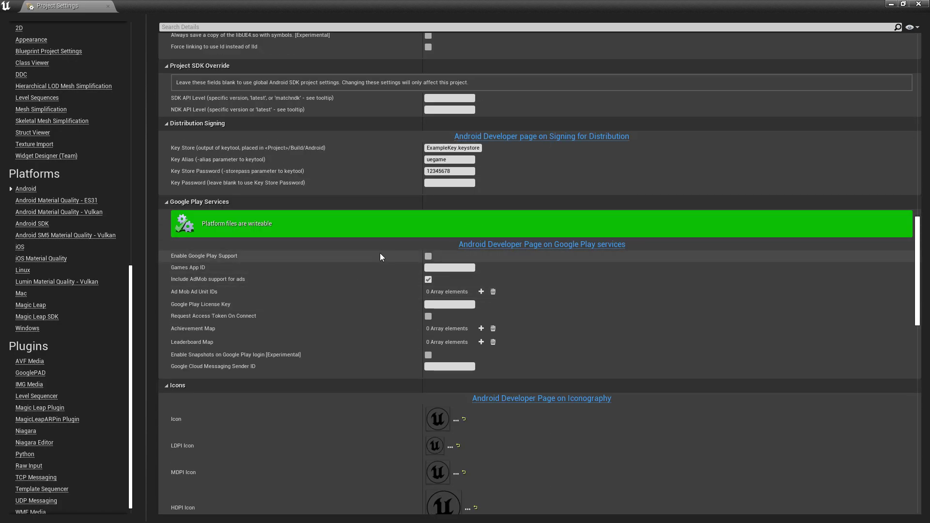
click(428, 256)
Enable Generate bundle (AAB) and turn off Package game data inside .apk.
scroll(253, 200, up, 11)
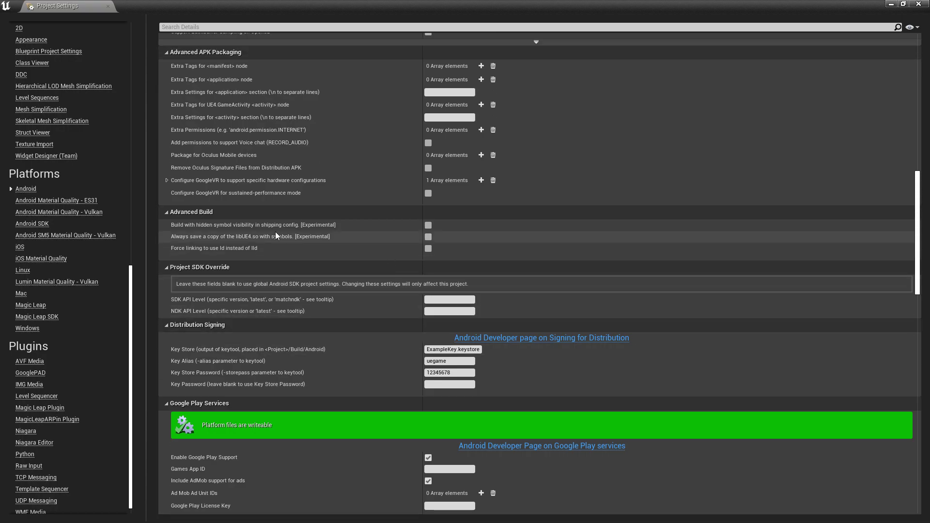
scroll(384, 301, up, 9)
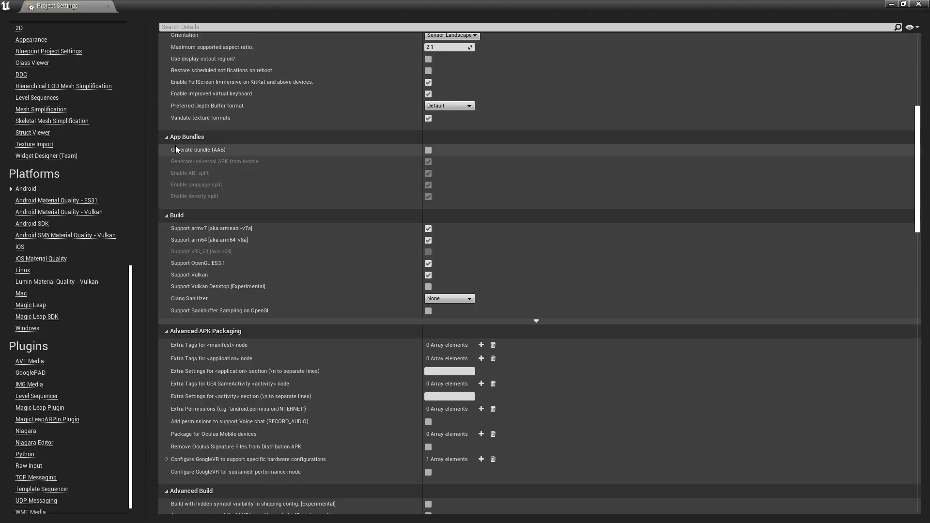
click(428, 150)
scroll(554, 227, up, 6)
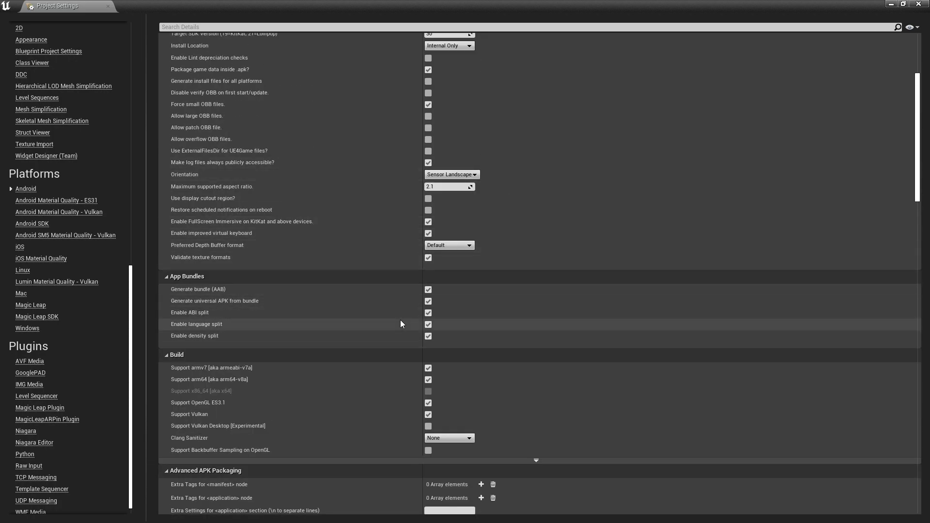
scroll(400, 323, up, 6)
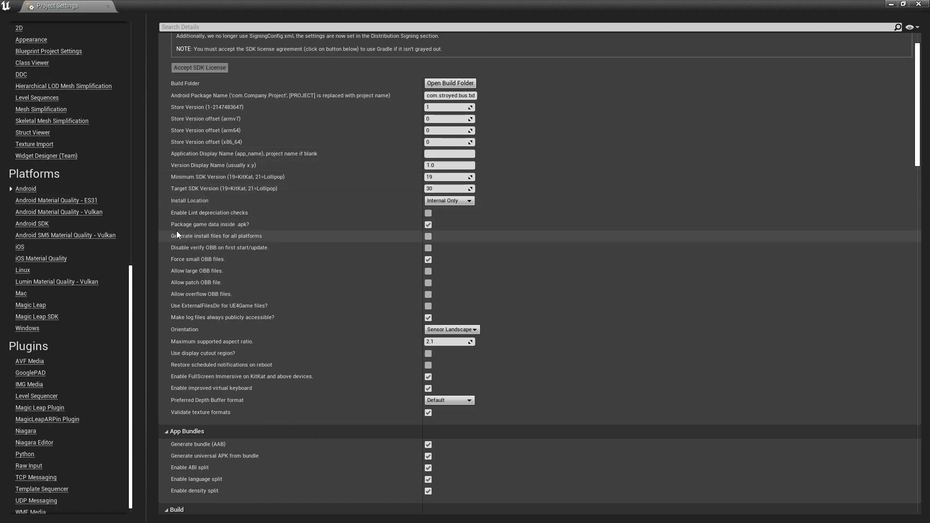
click(428, 225)
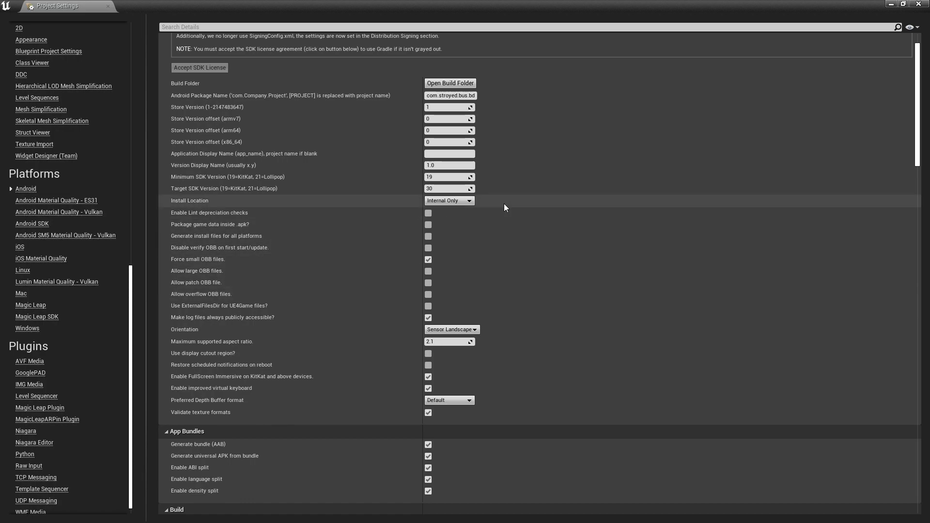
scroll(503, 204, down, 3)
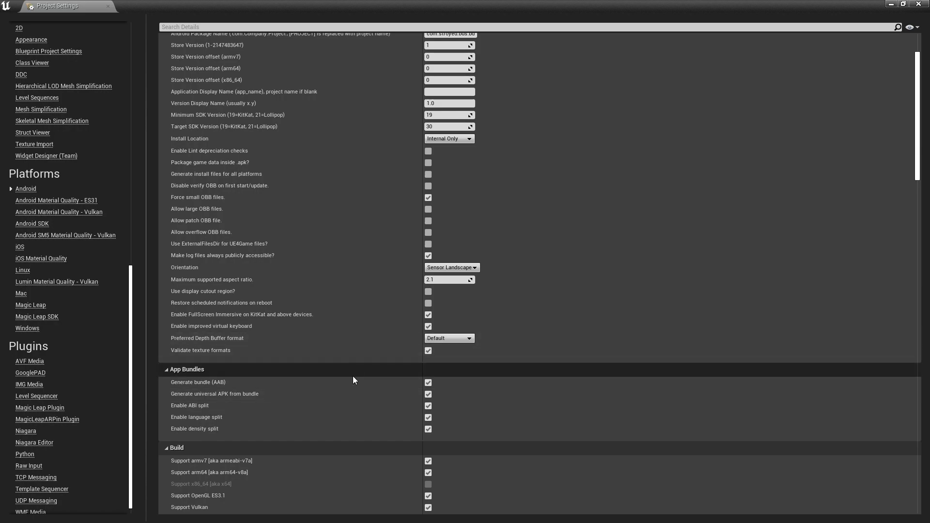
scroll(353, 377, down, 2)
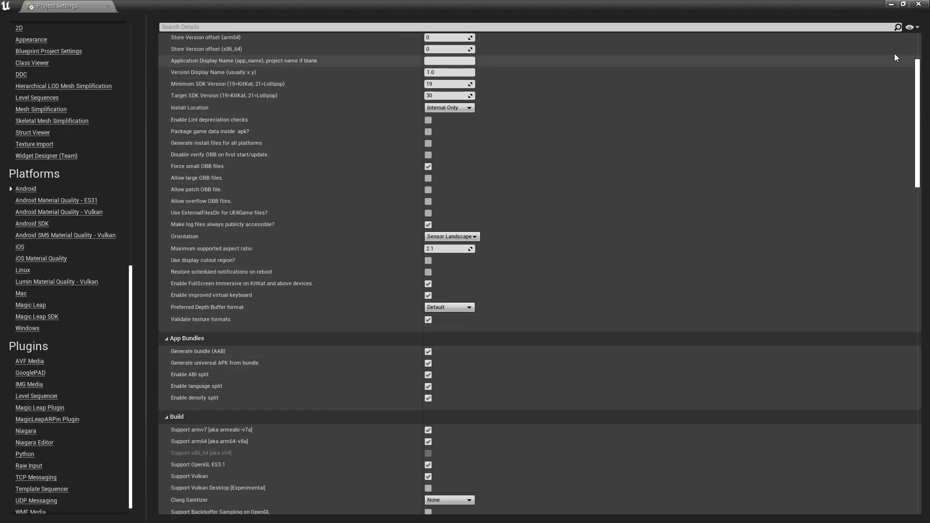
scroll(420, 186, up, 5)
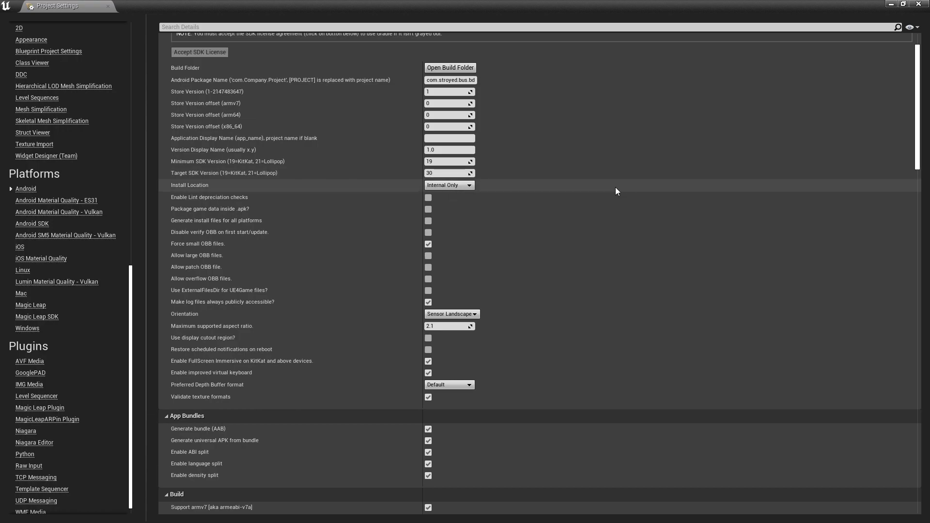
Close Project Settings and save the current map.
click(890, 4)
click(198, 41)
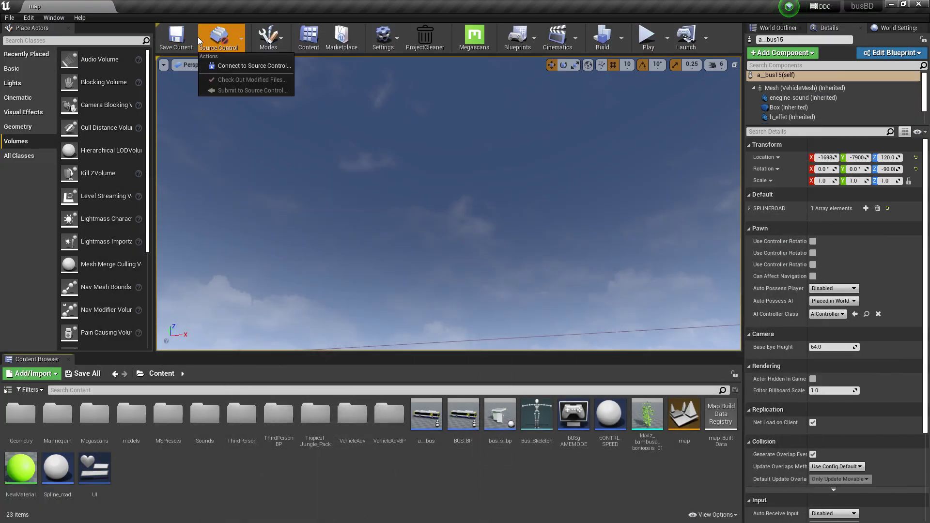
click(176, 38)
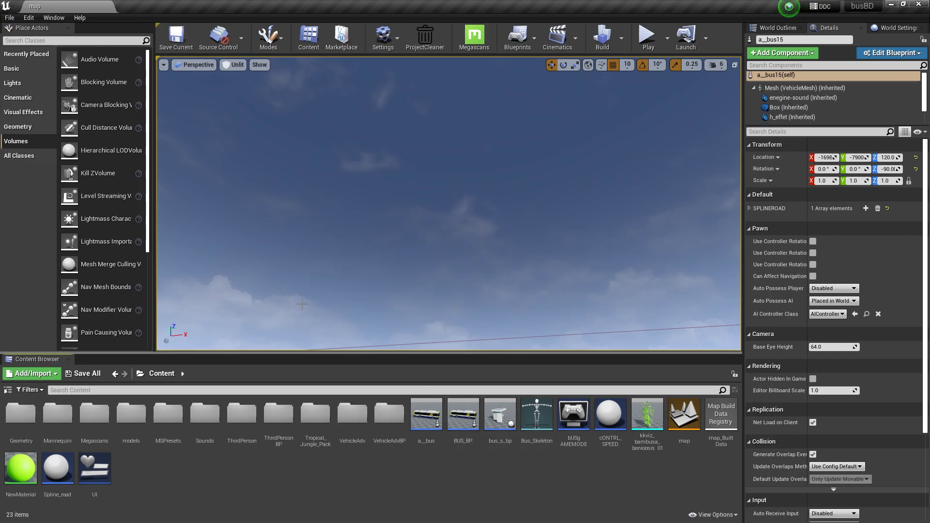
Browse the Content Browser folder tree to view the Geometry folder's assets.
click(8, 390)
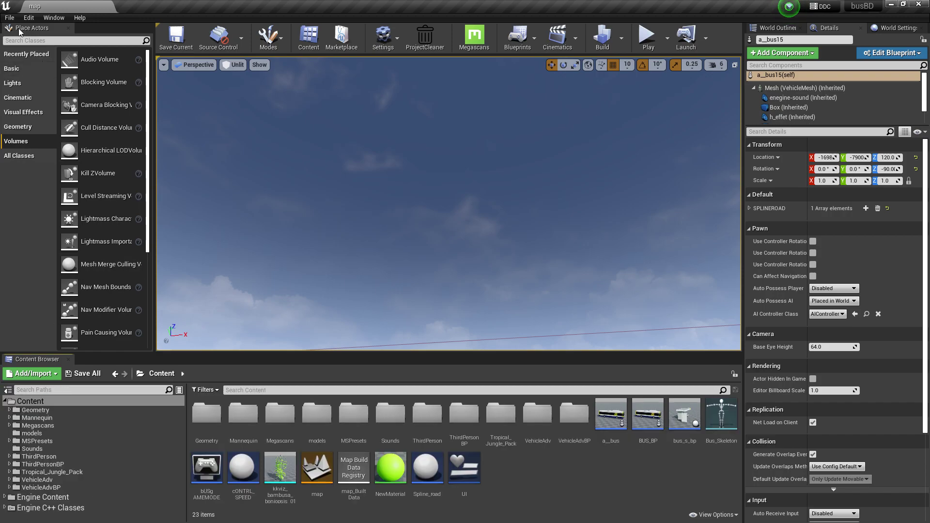
click(30, 401)
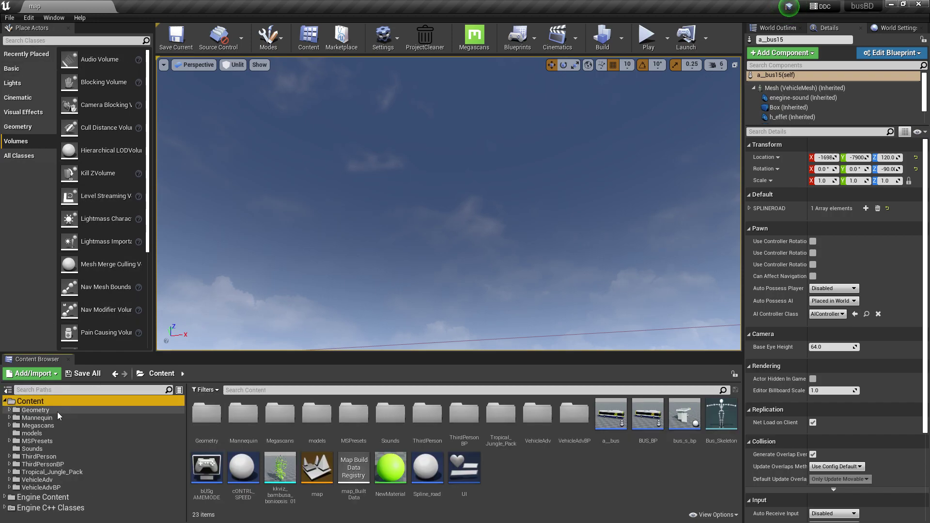
click(35, 410)
click(169, 376)
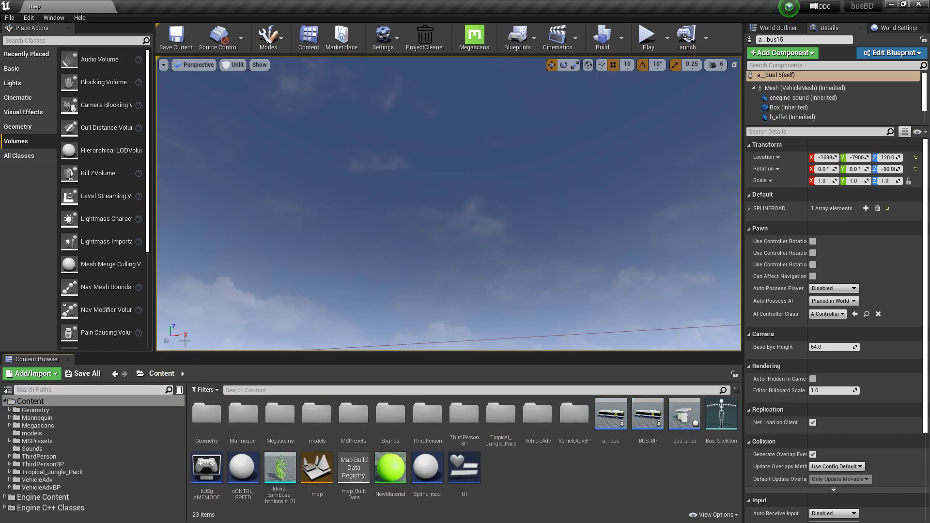
click(54, 411)
Package the project for Android (ETC2) into Pictures, then minimize Unreal and close Notepad.
click(9, 18)
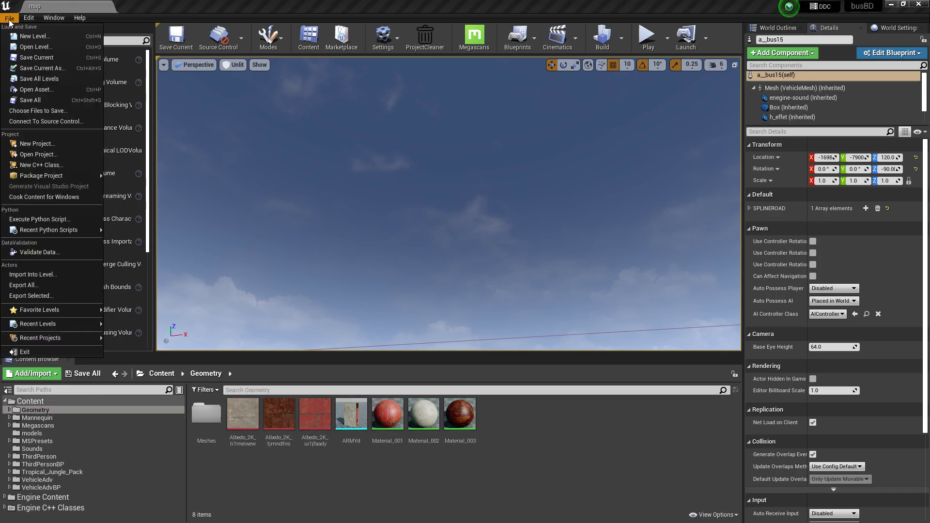
mouse_move(77, 177)
mouse_move(138, 176)
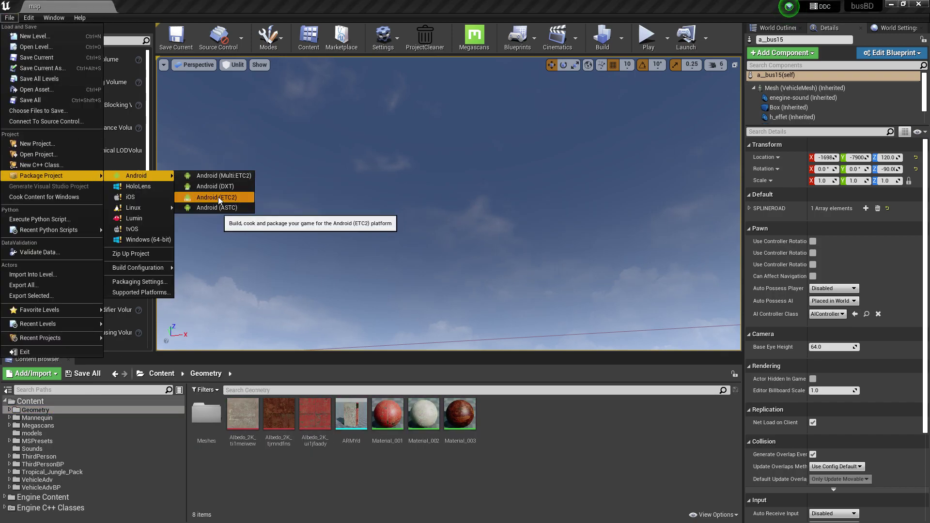
click(203, 197)
click(39, 130)
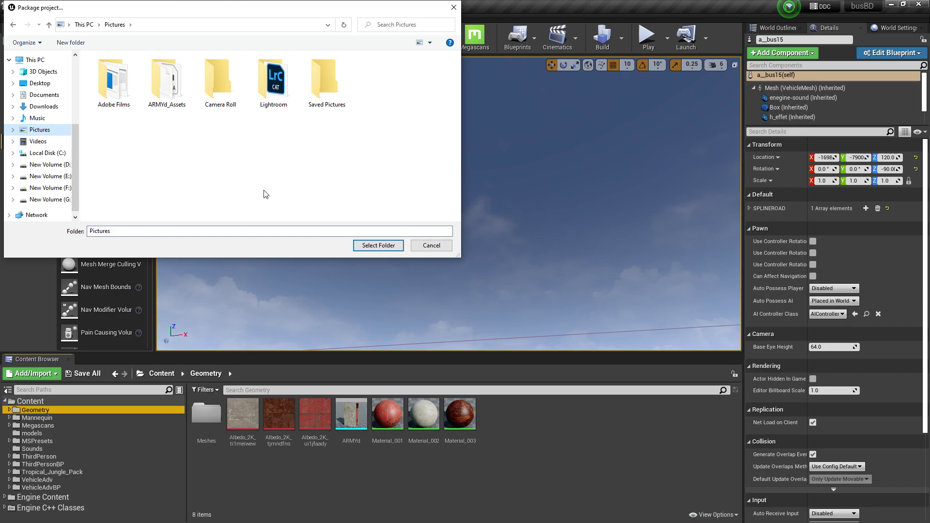
click(370, 246)
click(891, 4)
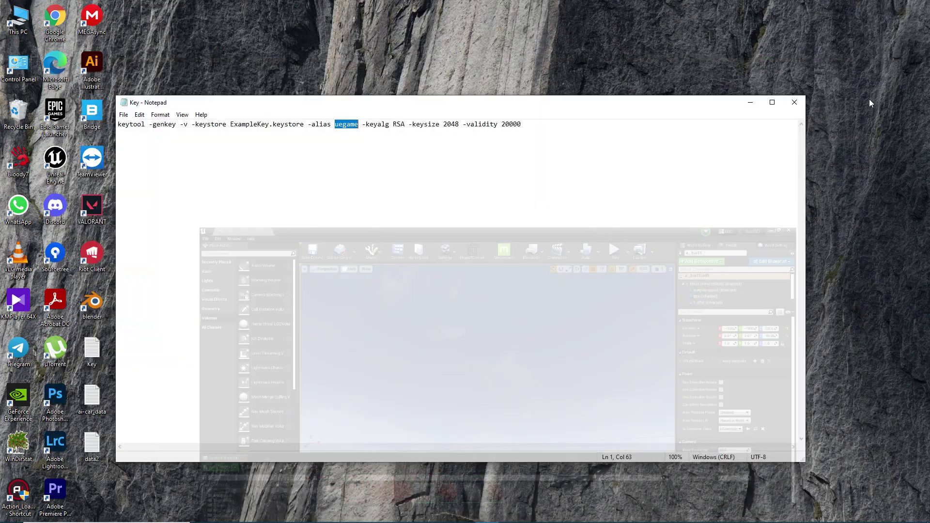
click(794, 103)
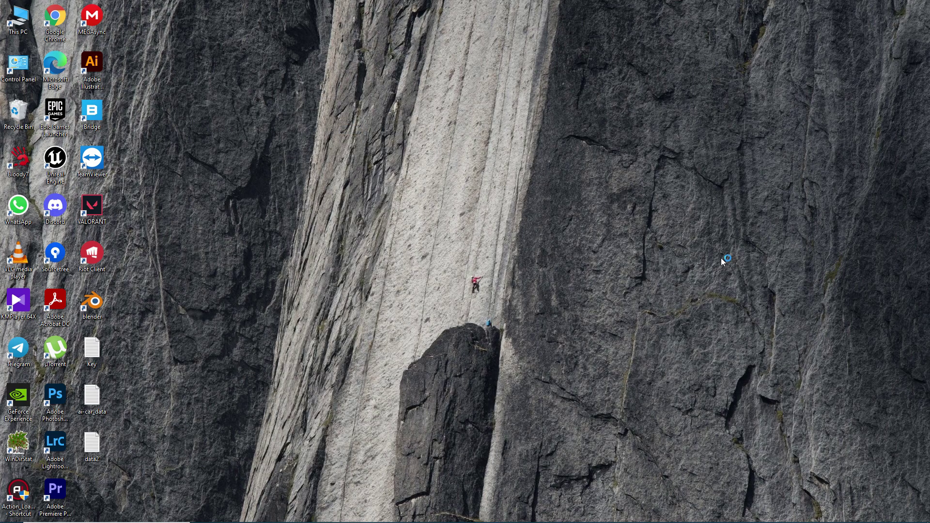